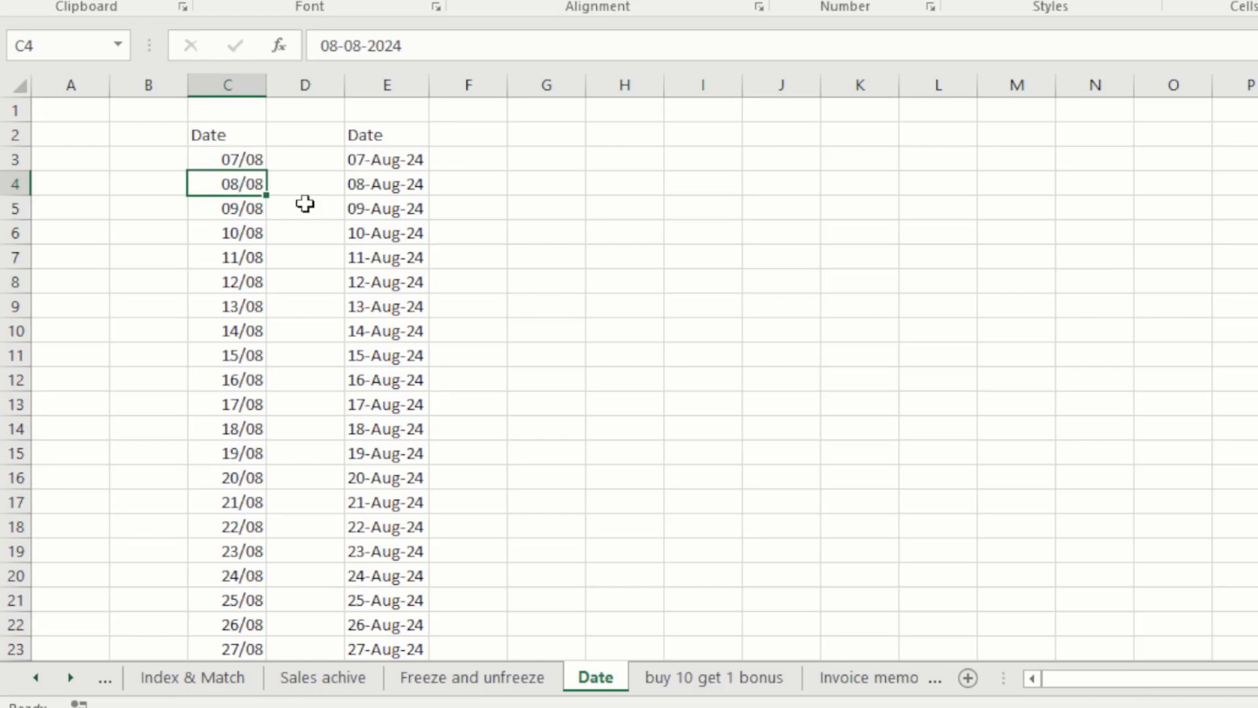
- Compare the source dates in column C with the TEXT formulas in column E
left_click(226, 157)
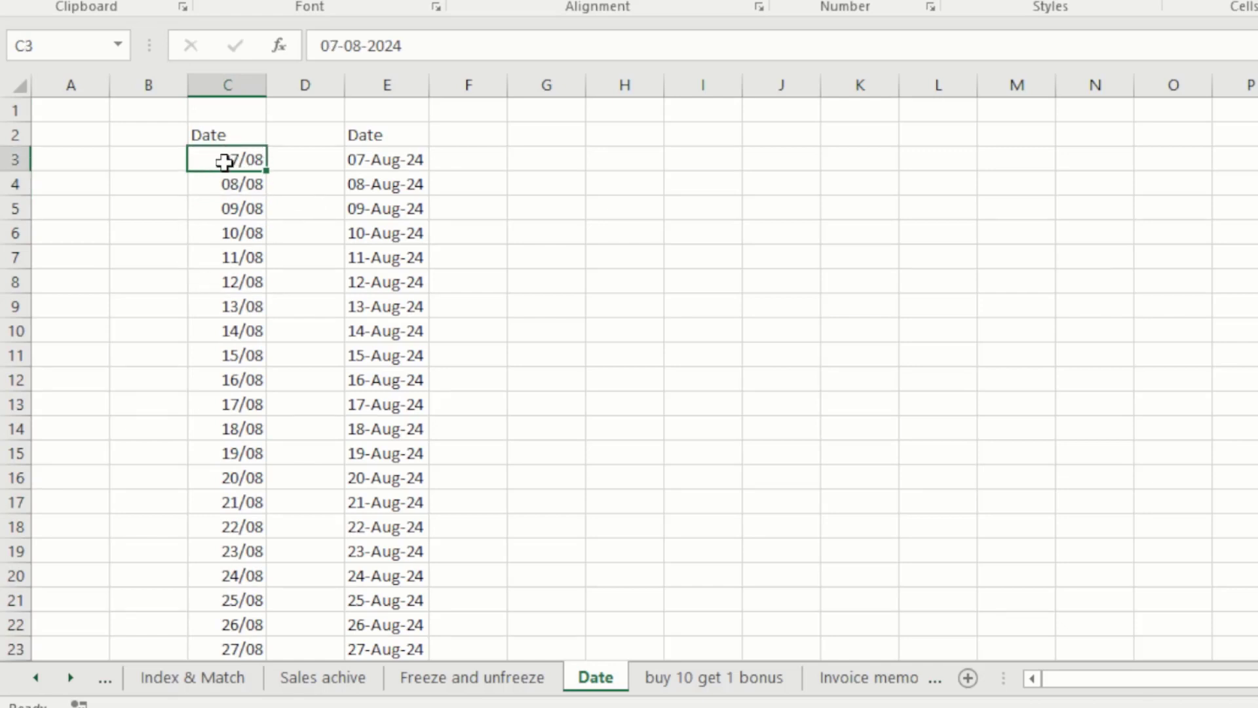
left_click(251, 180)
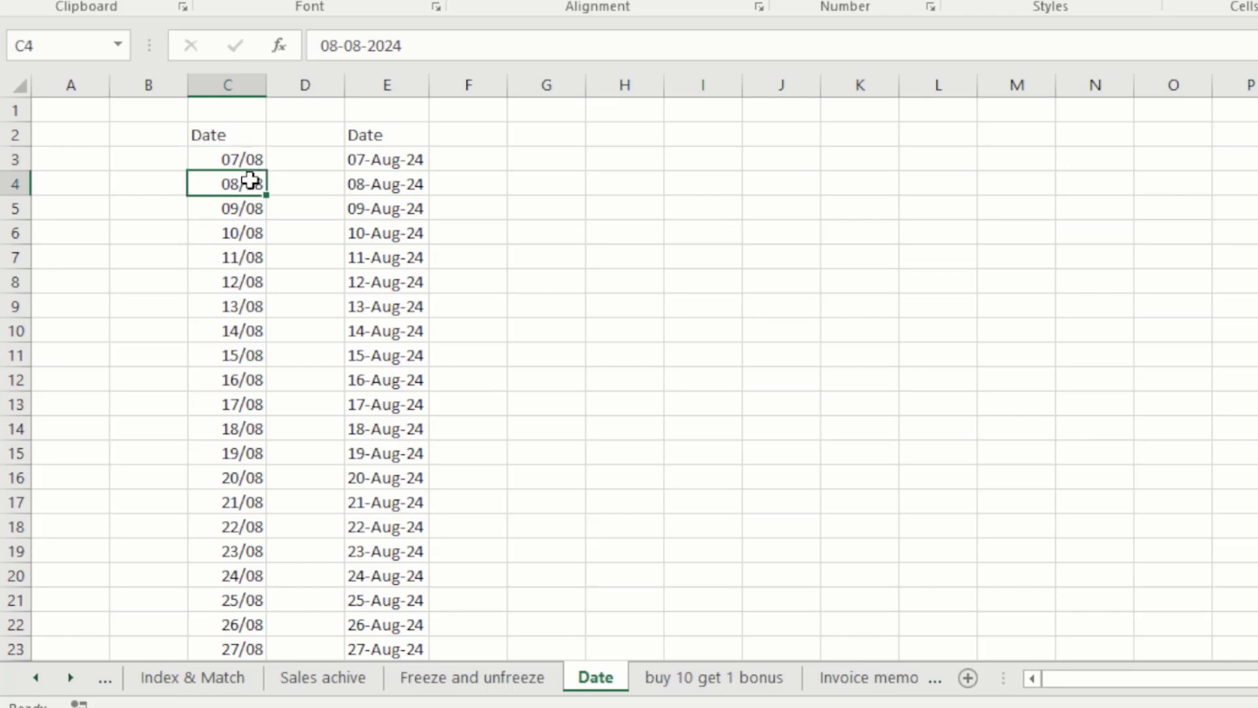
left_click(382, 185)
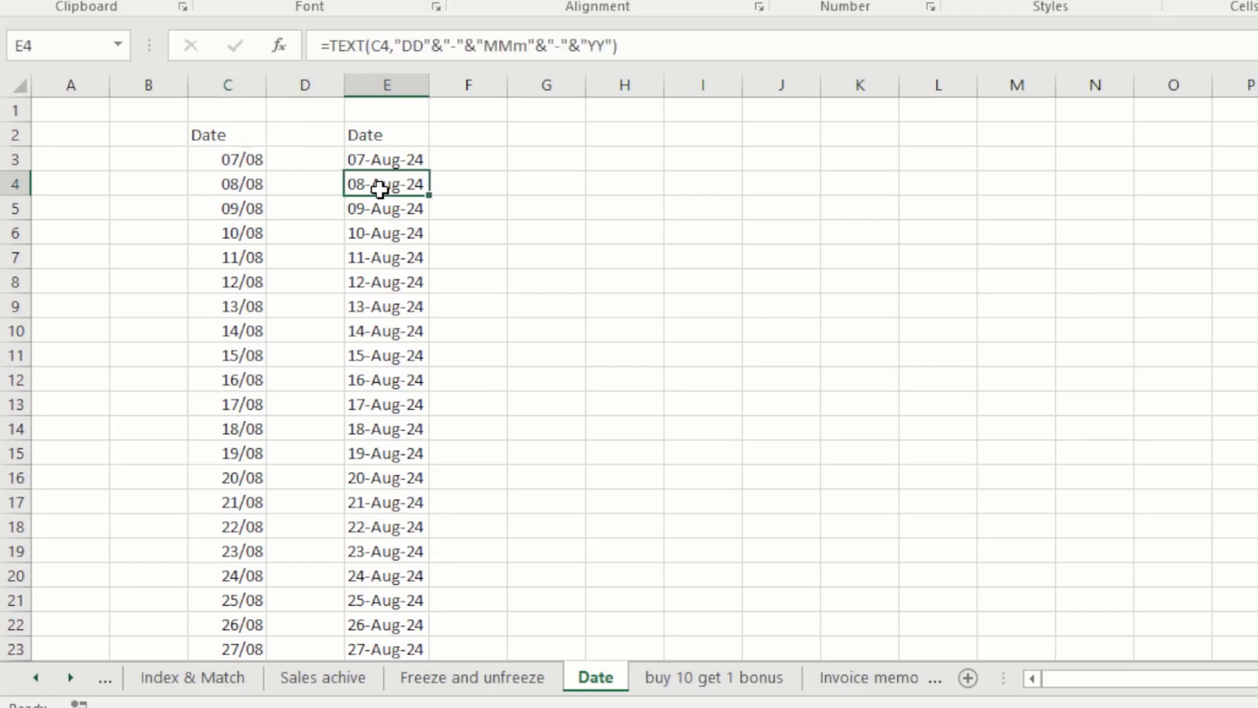
left_click(377, 146)
left_click(372, 231)
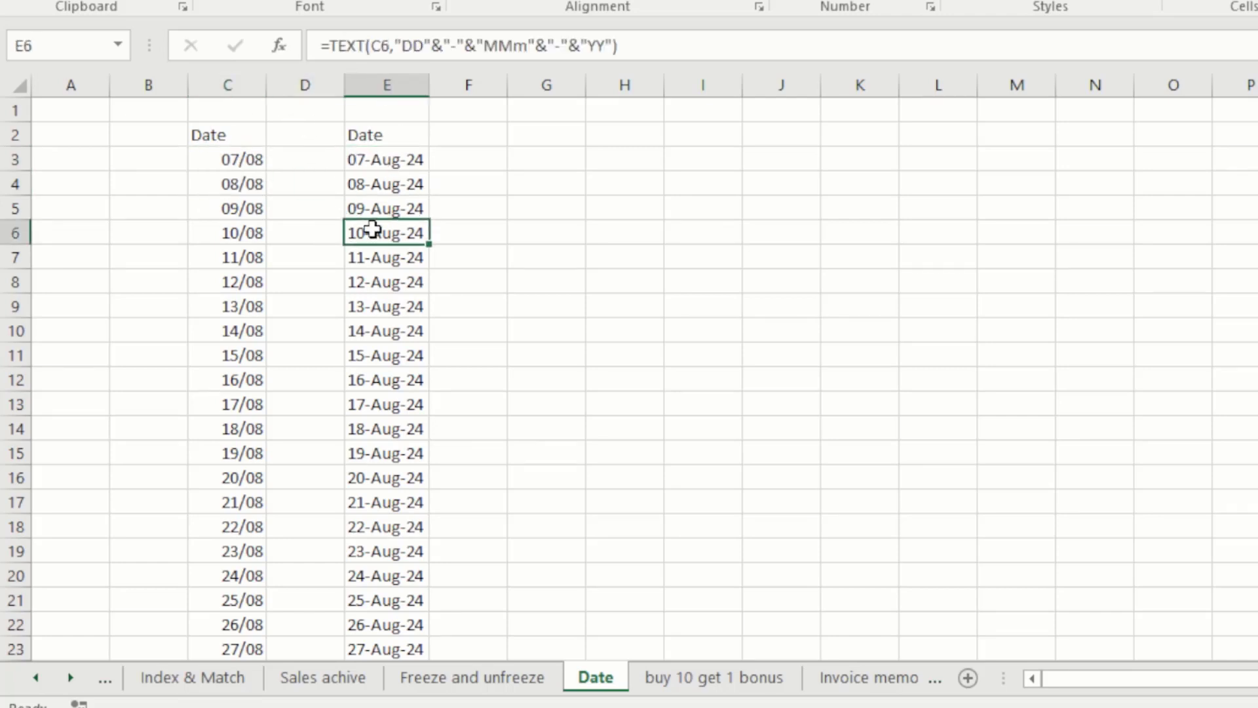
left_click(357, 161)
left_click(230, 177)
left_click(402, 175)
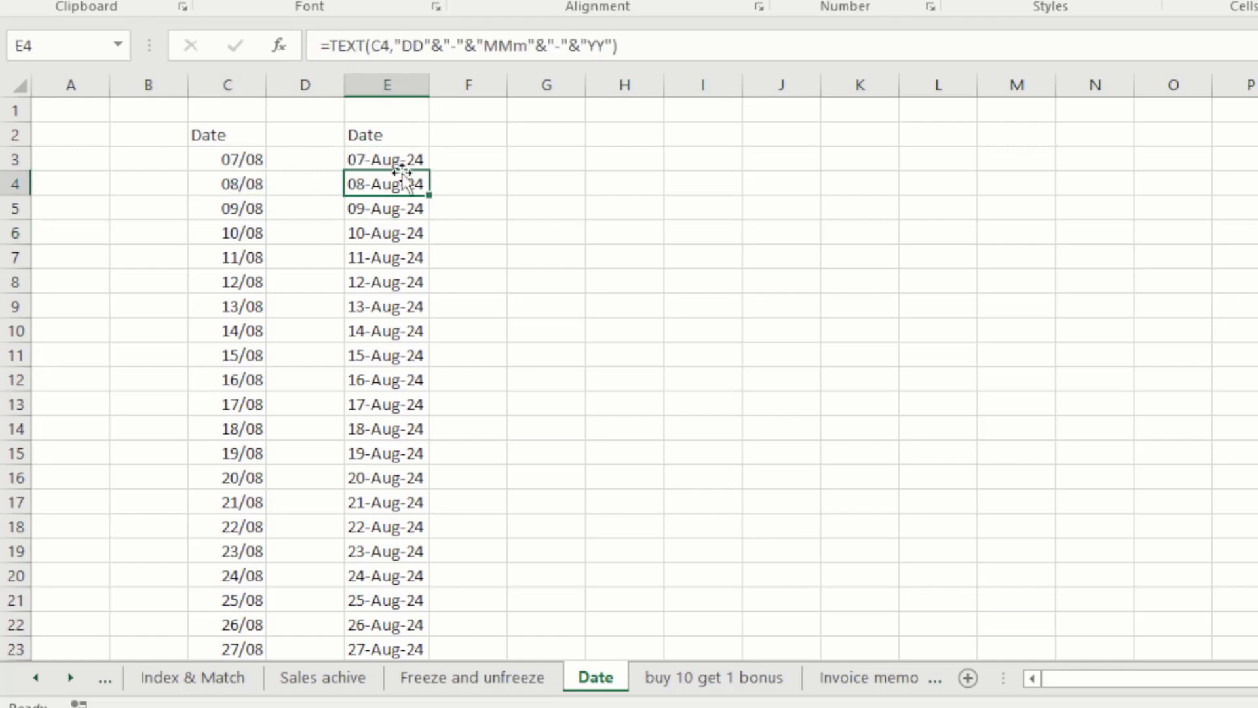
left_click(226, 159)
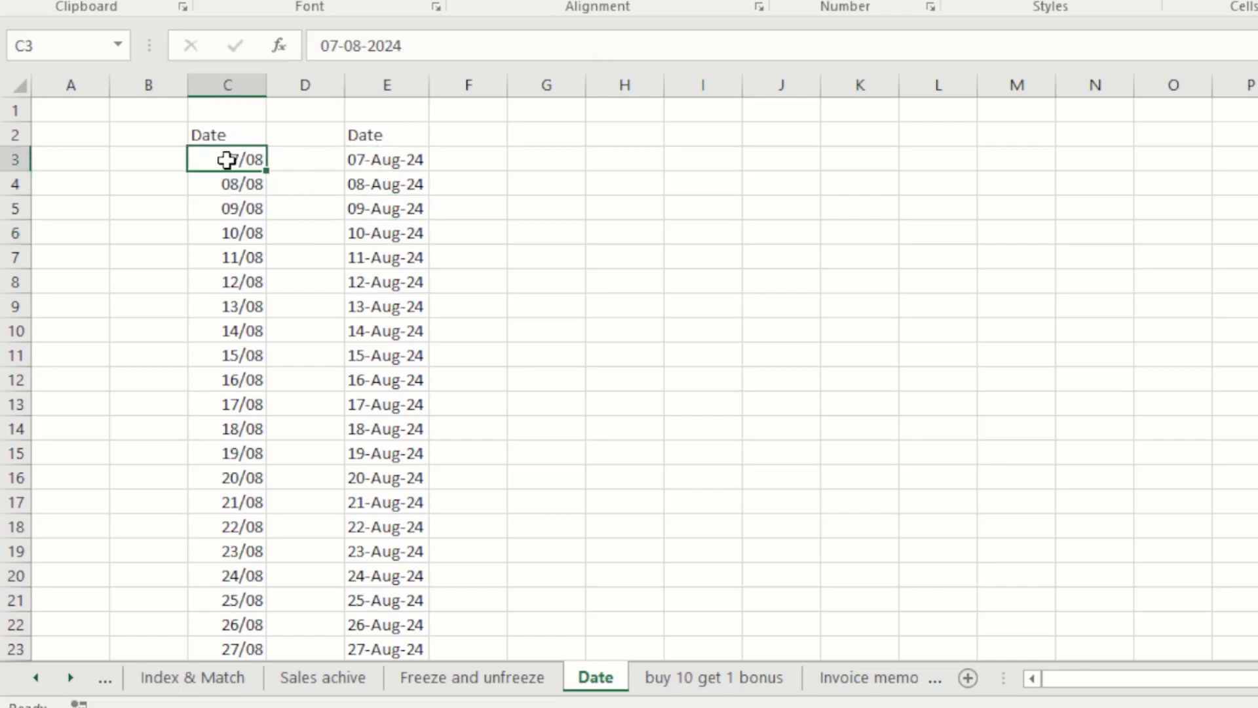
left_click(380, 163)
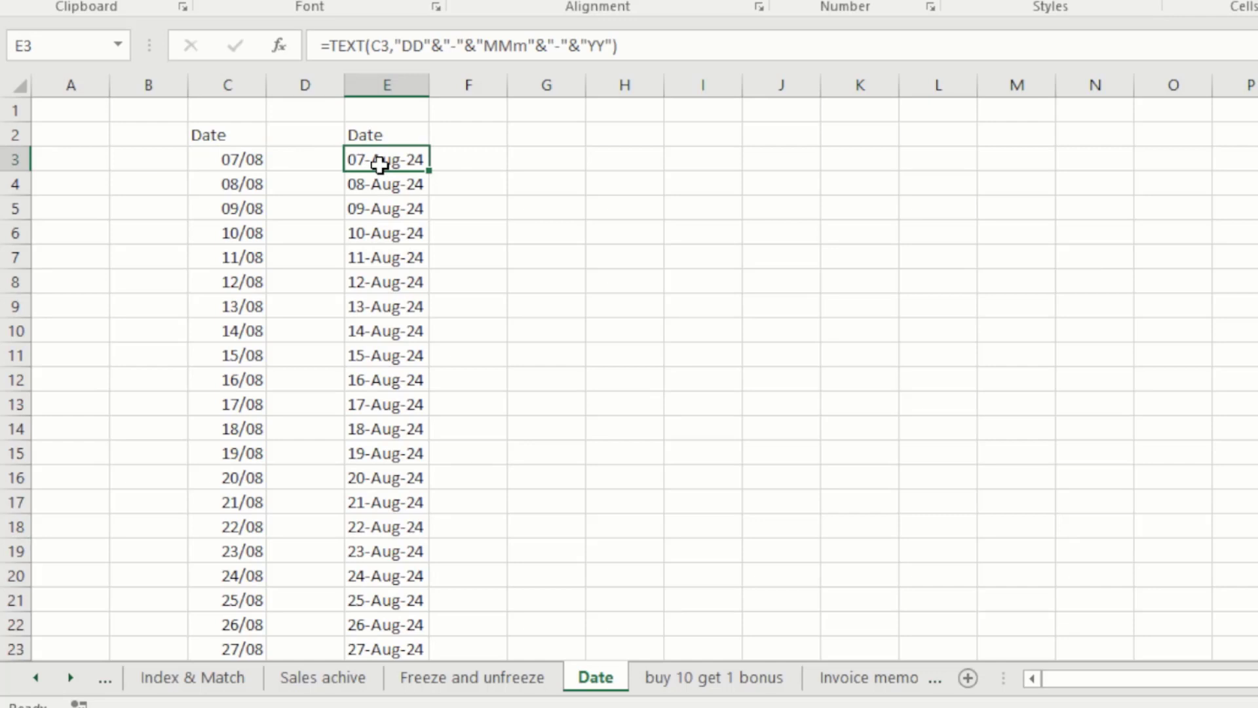
left_click(243, 160)
left_click(237, 254)
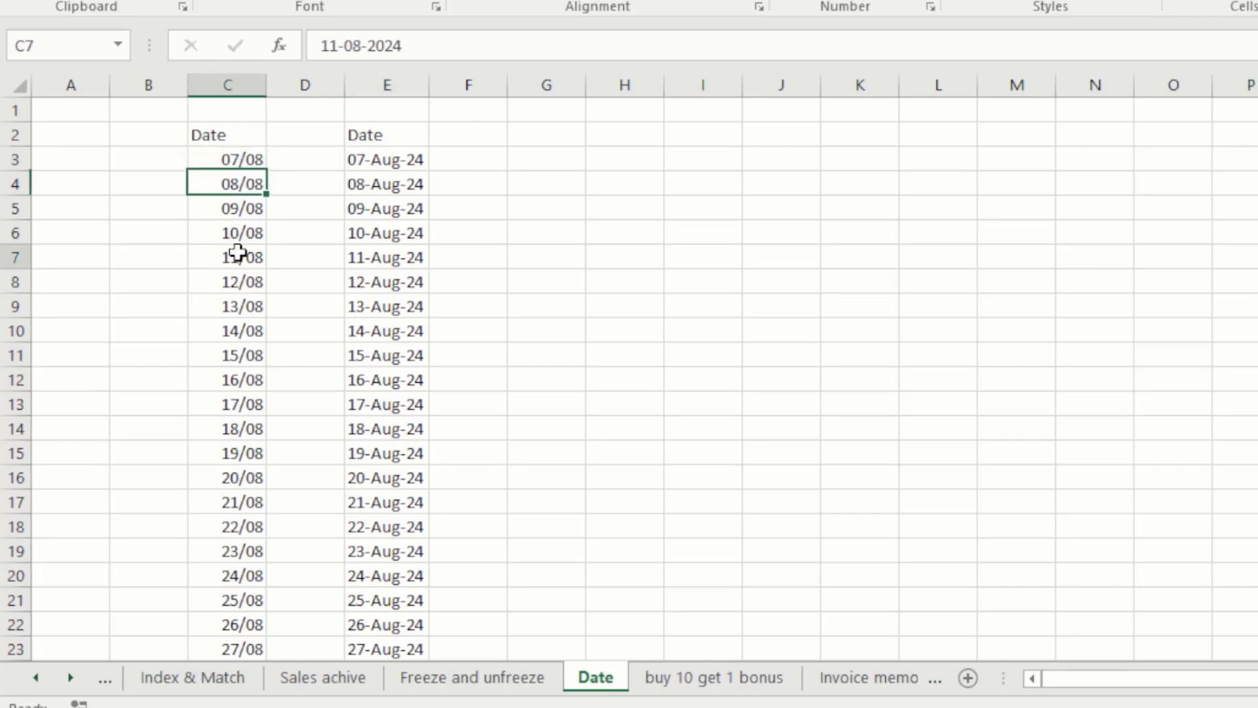
- Try applying the dd-mmm-yy date format to the whole of column C and check its date cells
left_click(237, 85)
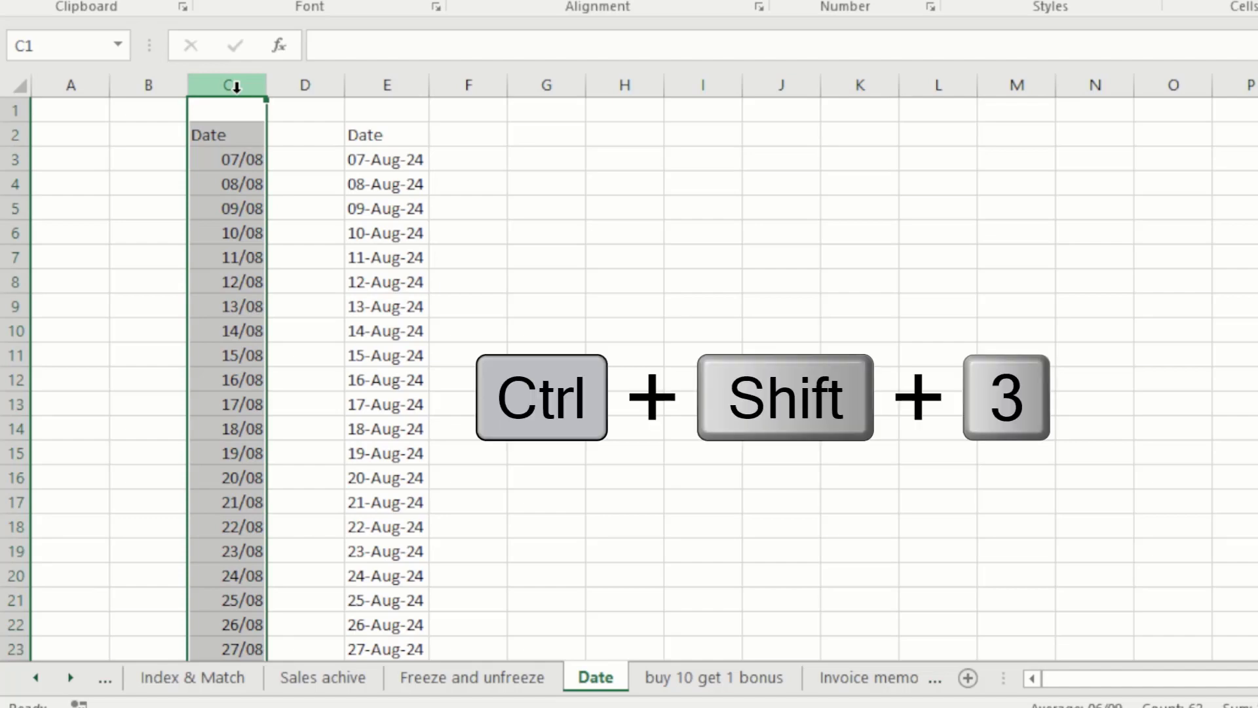
key("ctrl+shift+3")
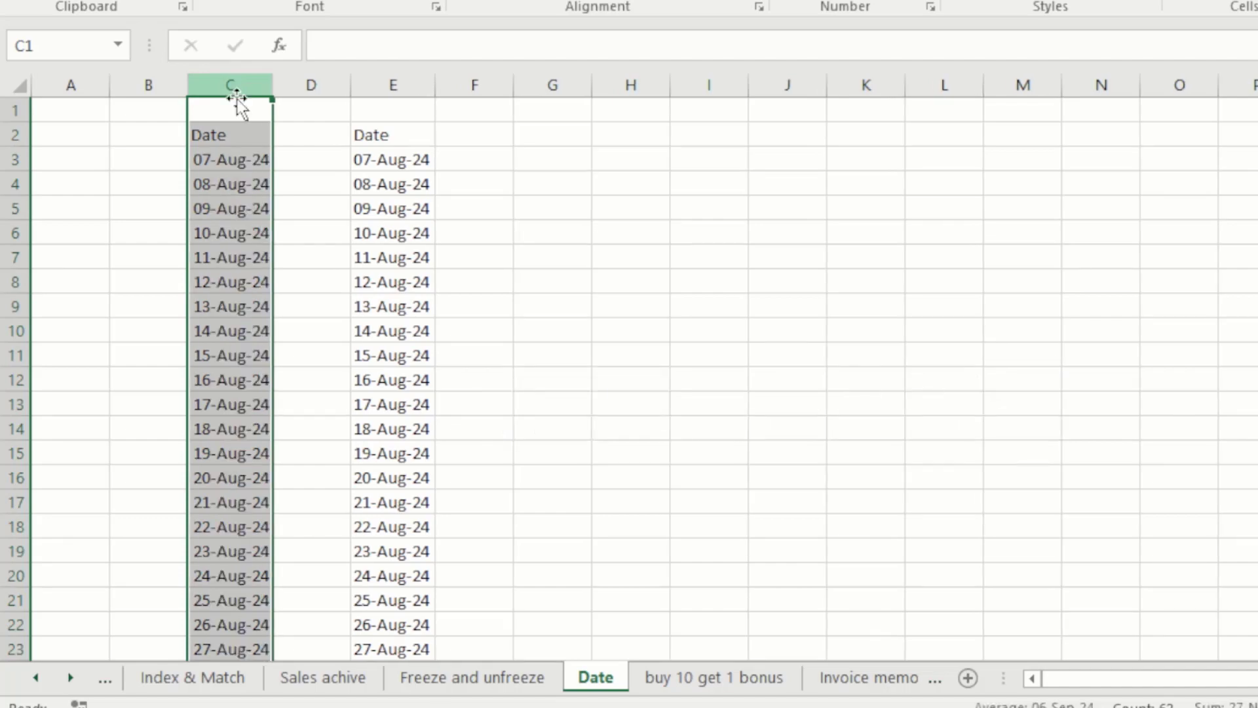
left_click(232, 160)
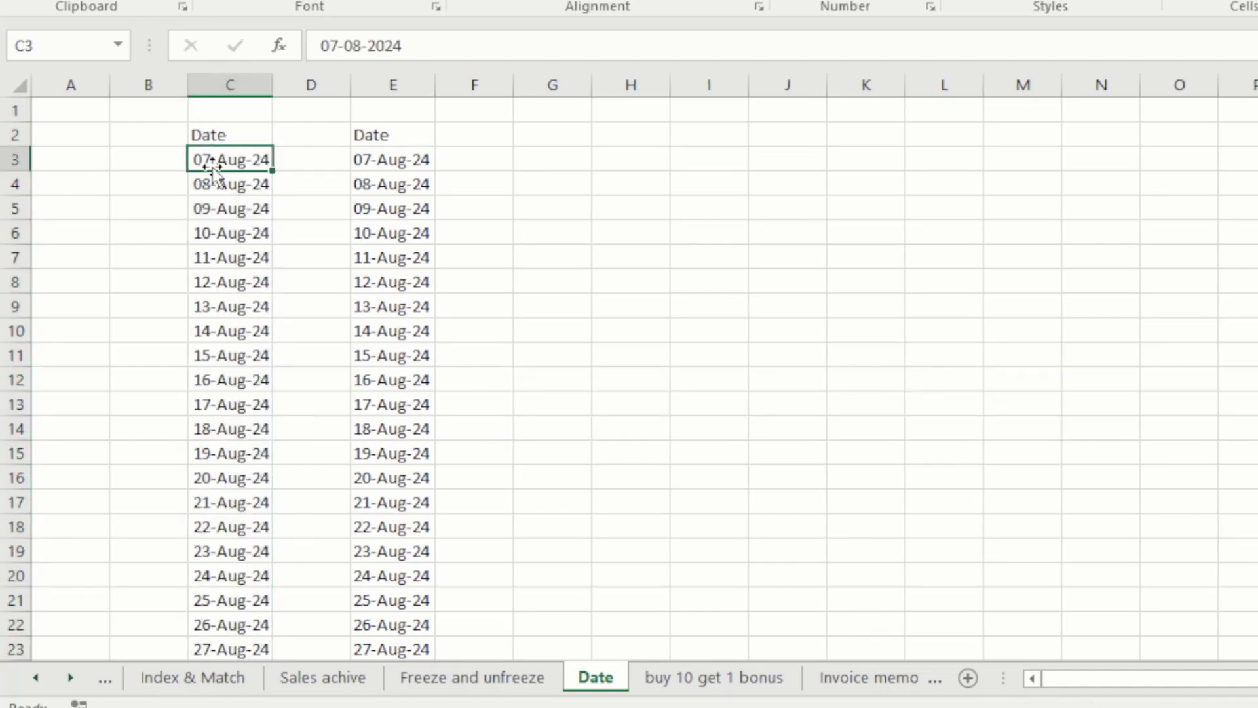
left_click(233, 233)
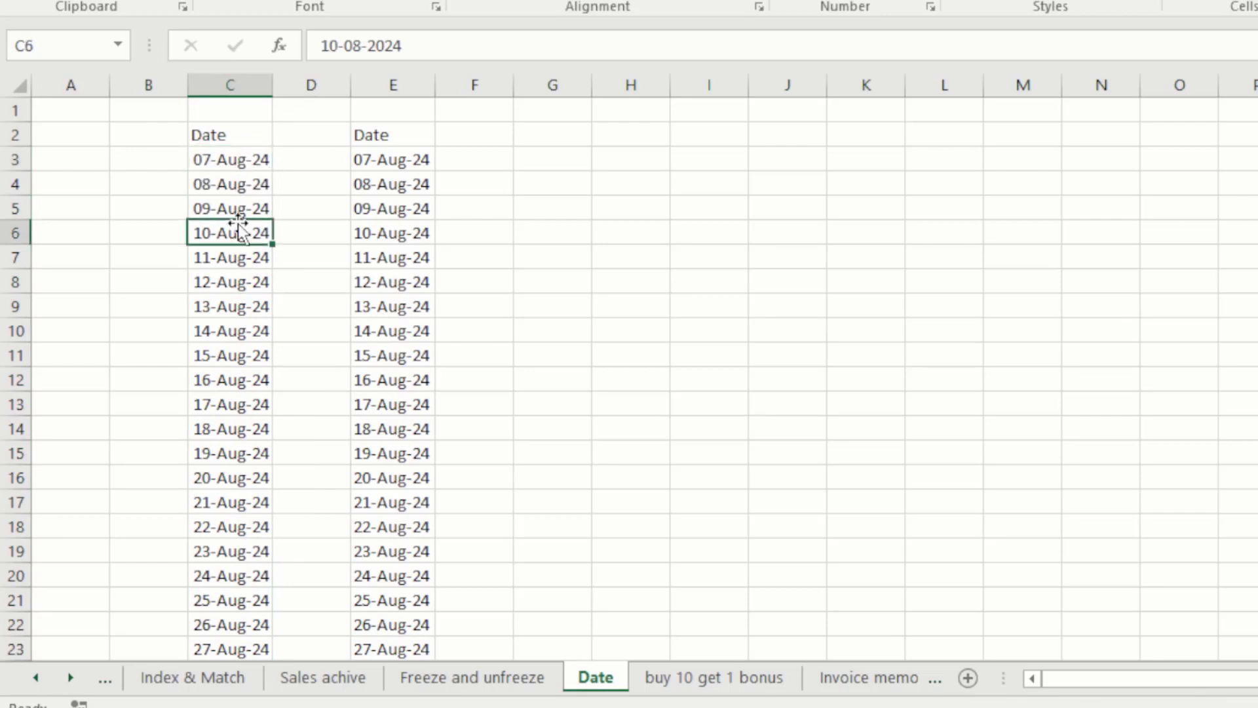
left_click(229, 164)
left_click(225, 190)
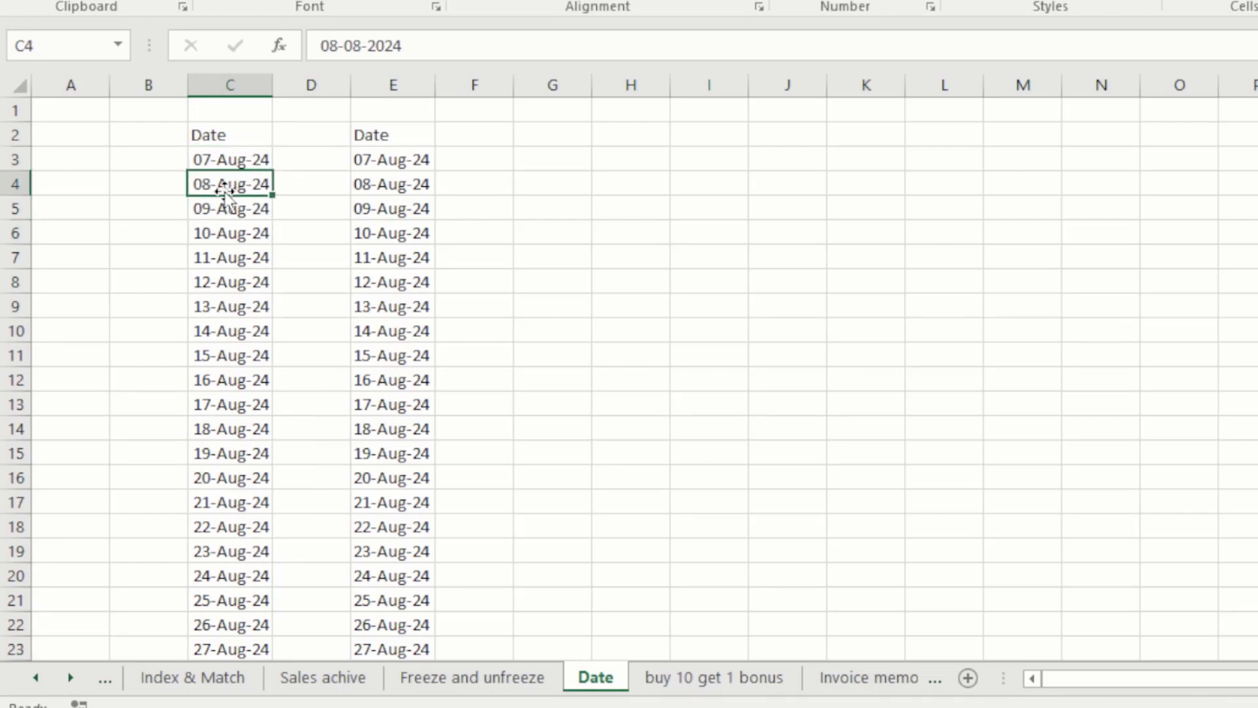
left_click(230, 162)
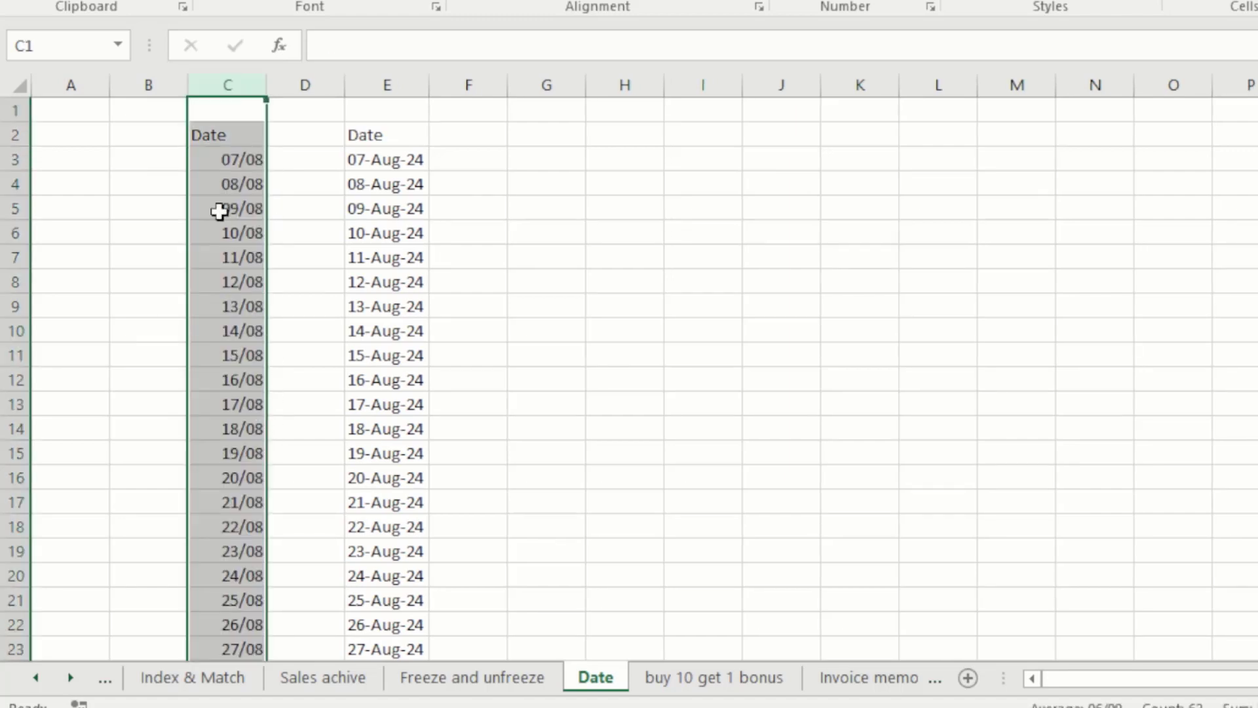
left_click(213, 160)
left_click(250, 272)
left_click(238, 135)
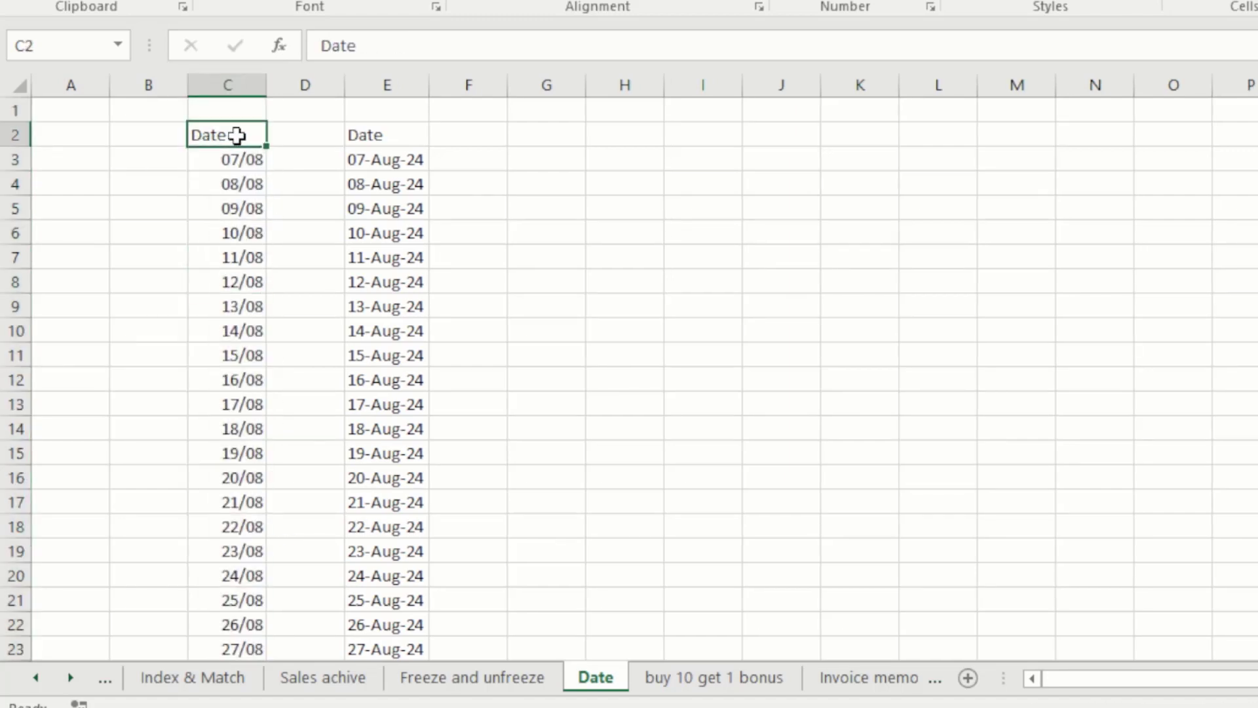
left_click(231, 200)
left_click(407, 159)
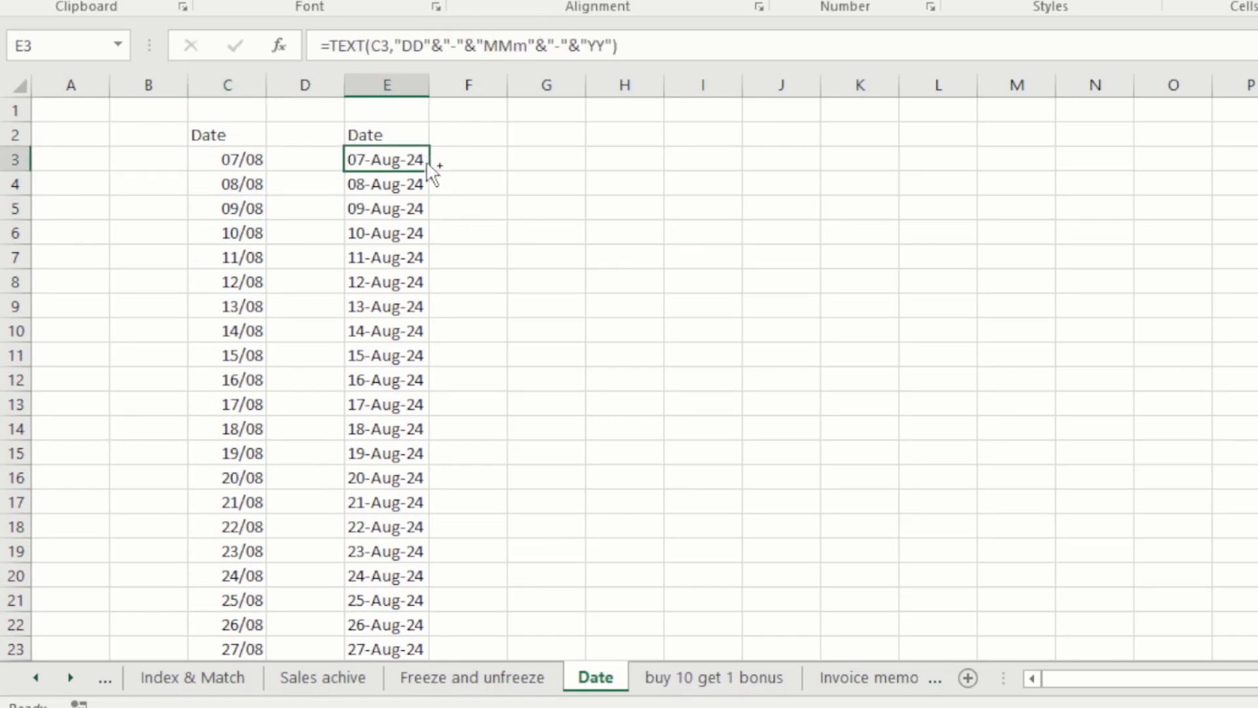
key("ctrl+Page_Down")
key("ctrl+Page_Up")
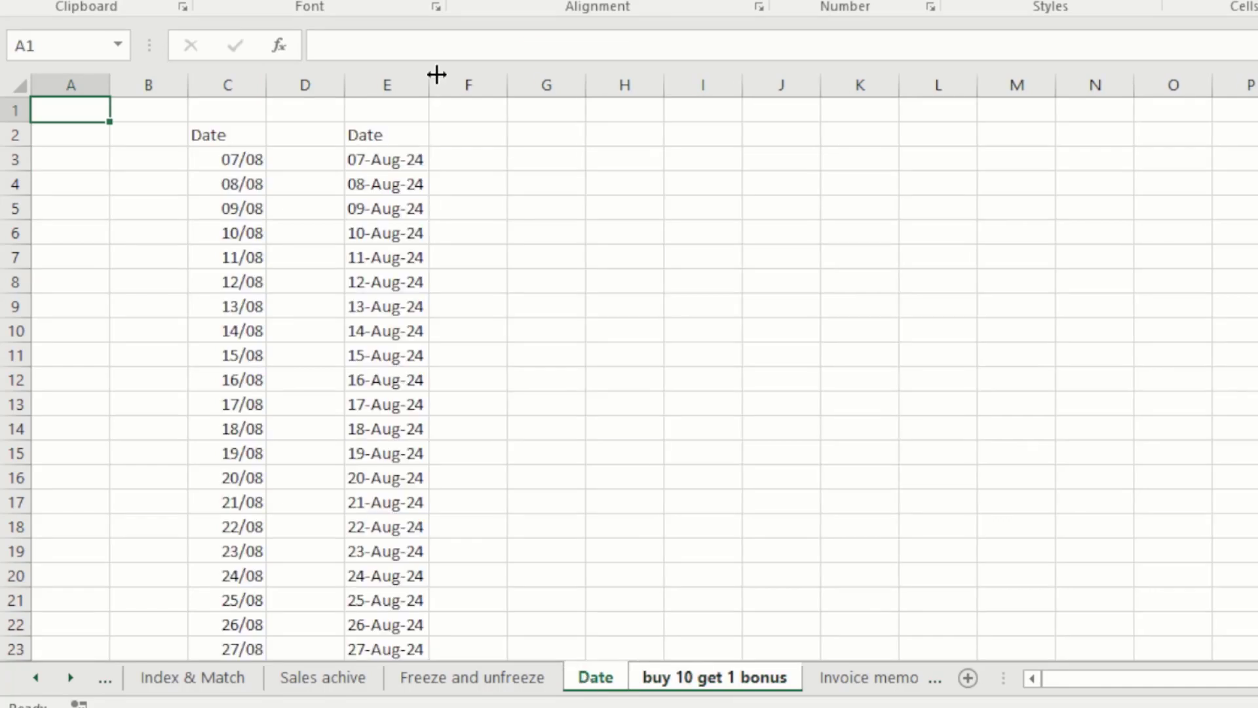
- Clear the TEXT formulas in column E from E3 down, keeping the Date header
left_click(361, 159)
left_click_drag(361, 159, 363, 645)
key("Delete")
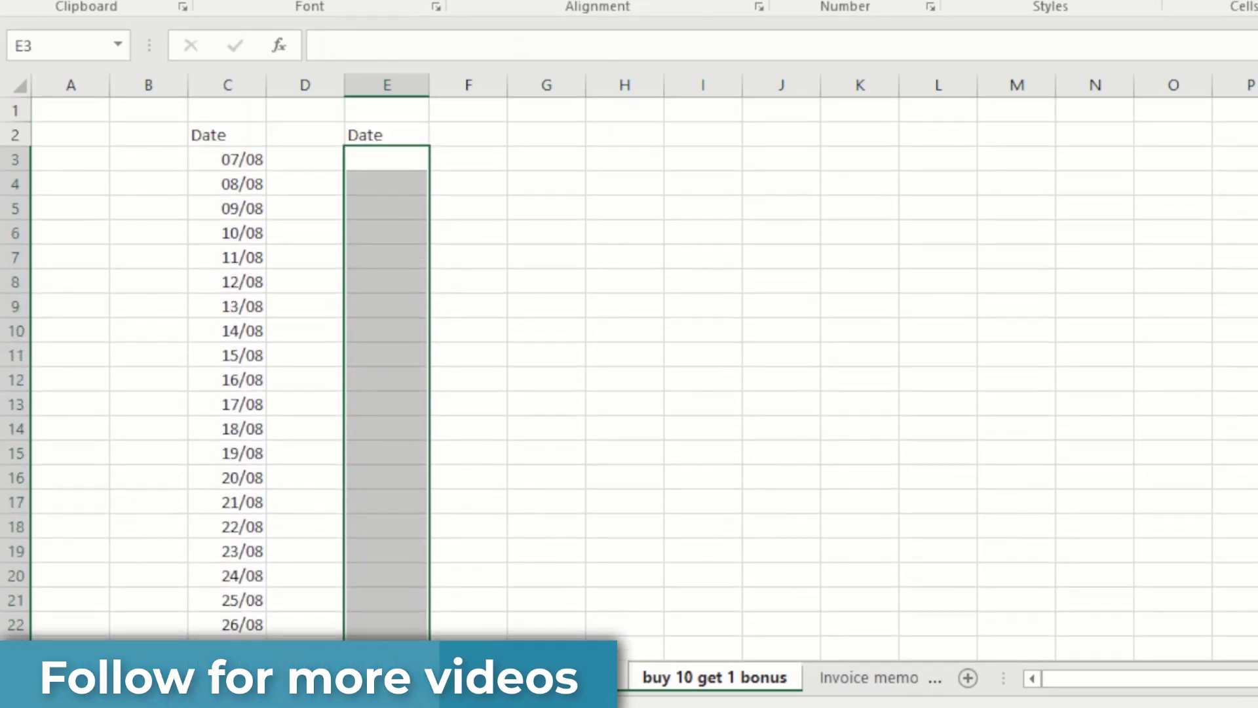
left_click(367, 173)
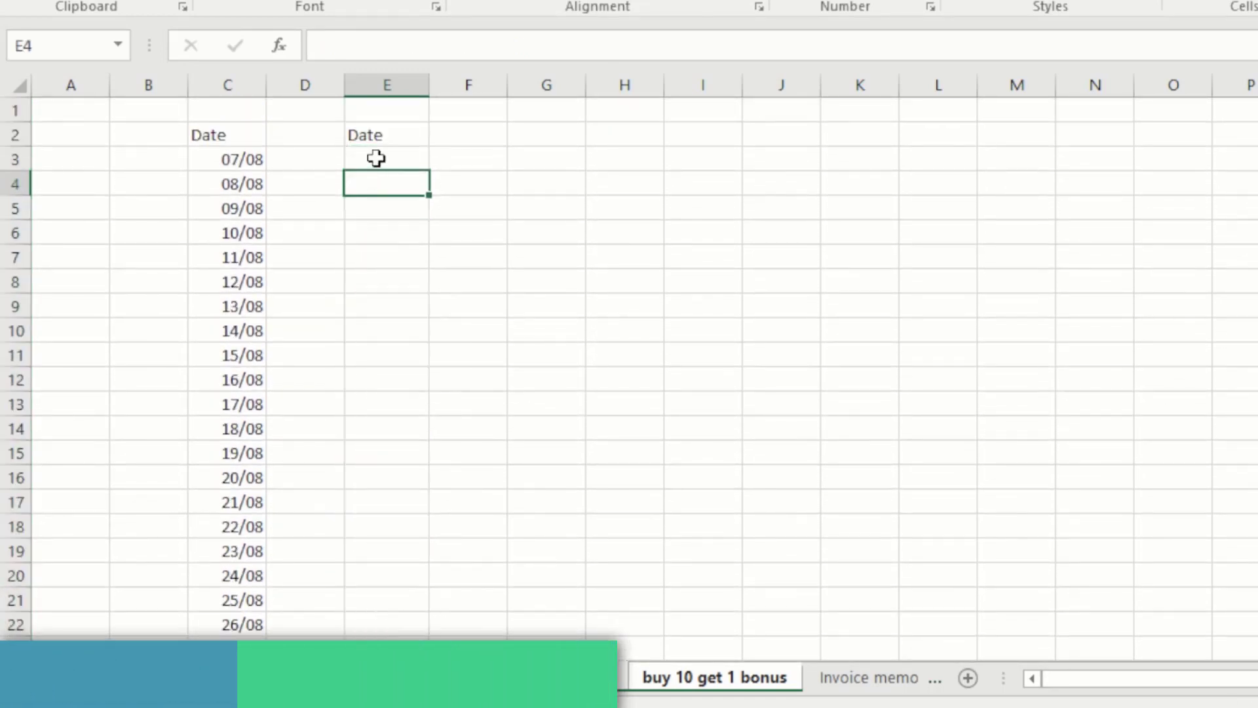
left_click(375, 159)
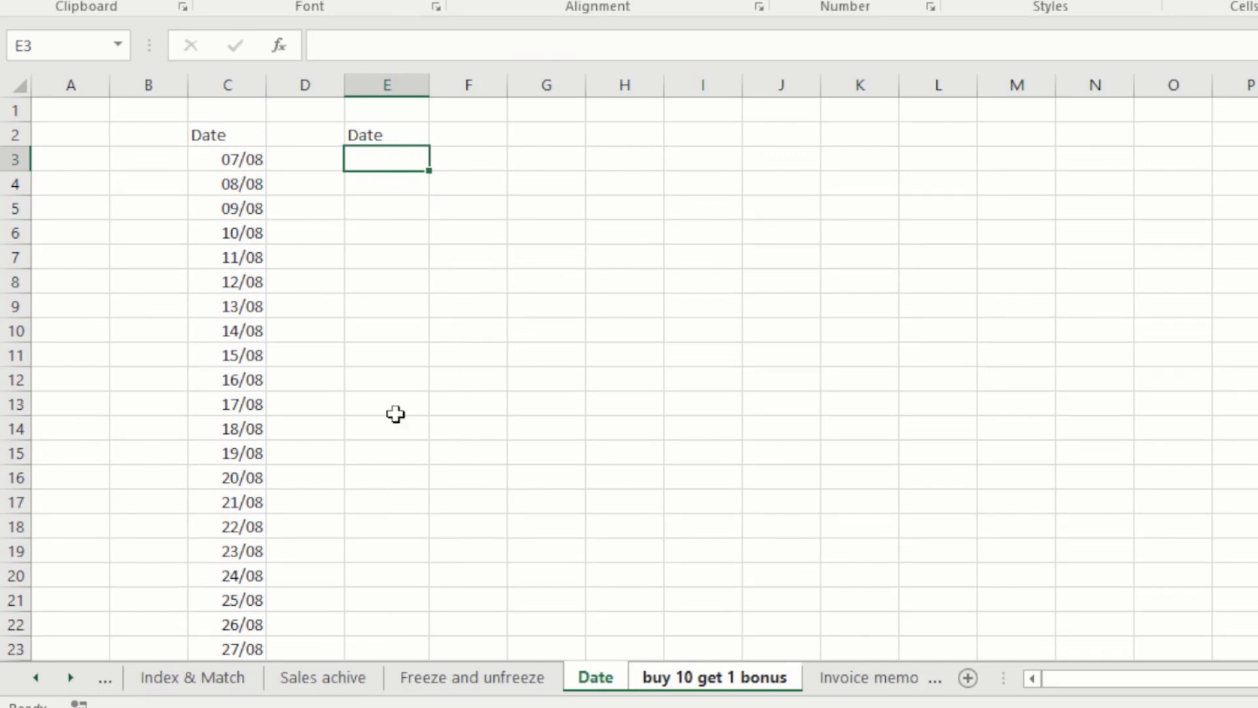
type("=")
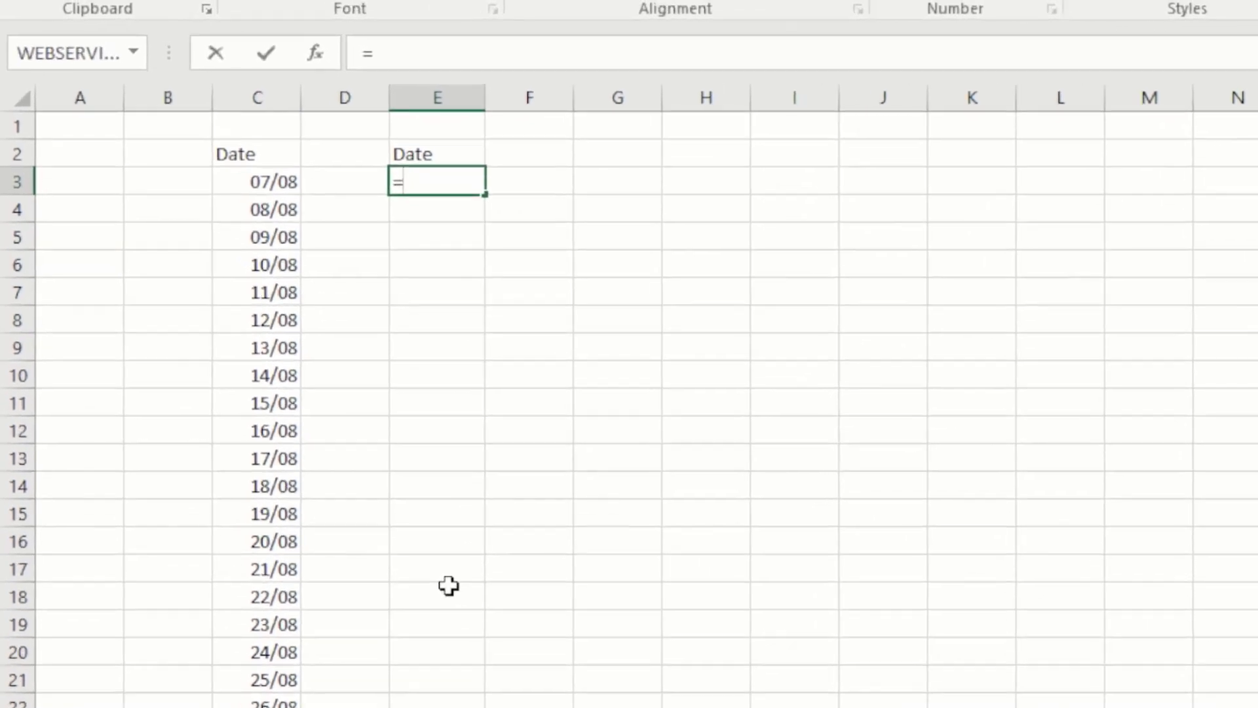
type("tex")
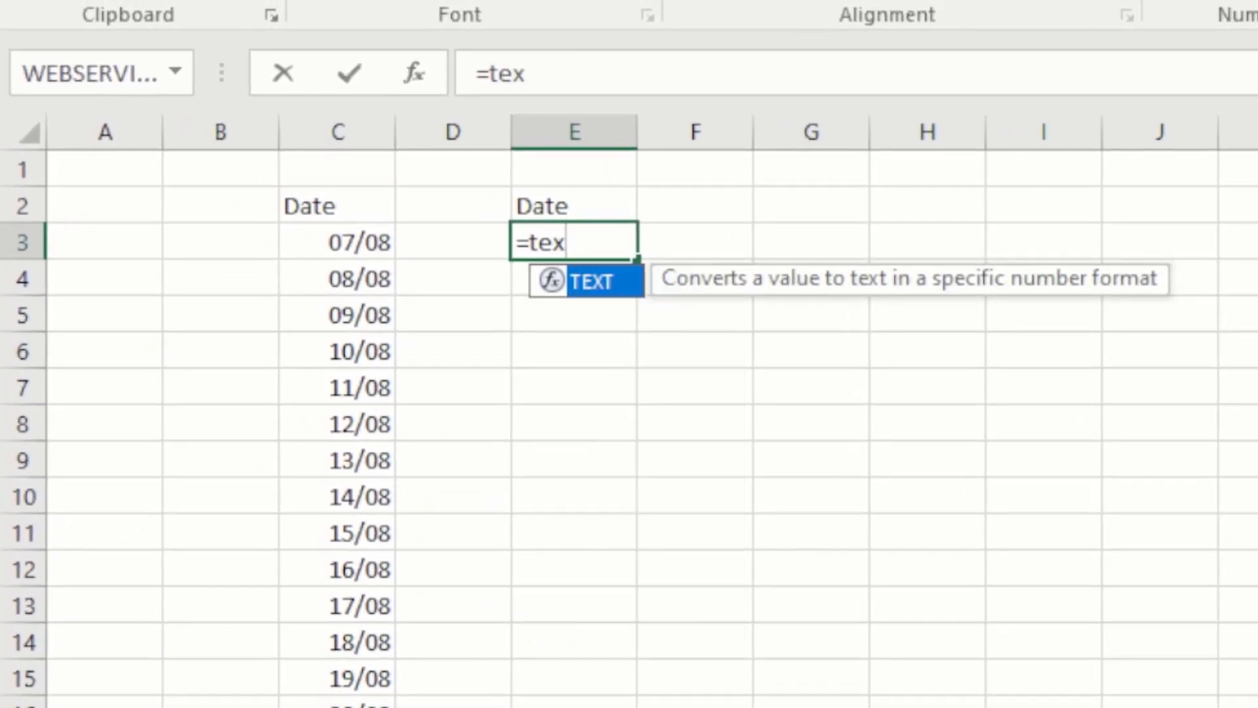
key("Tab")
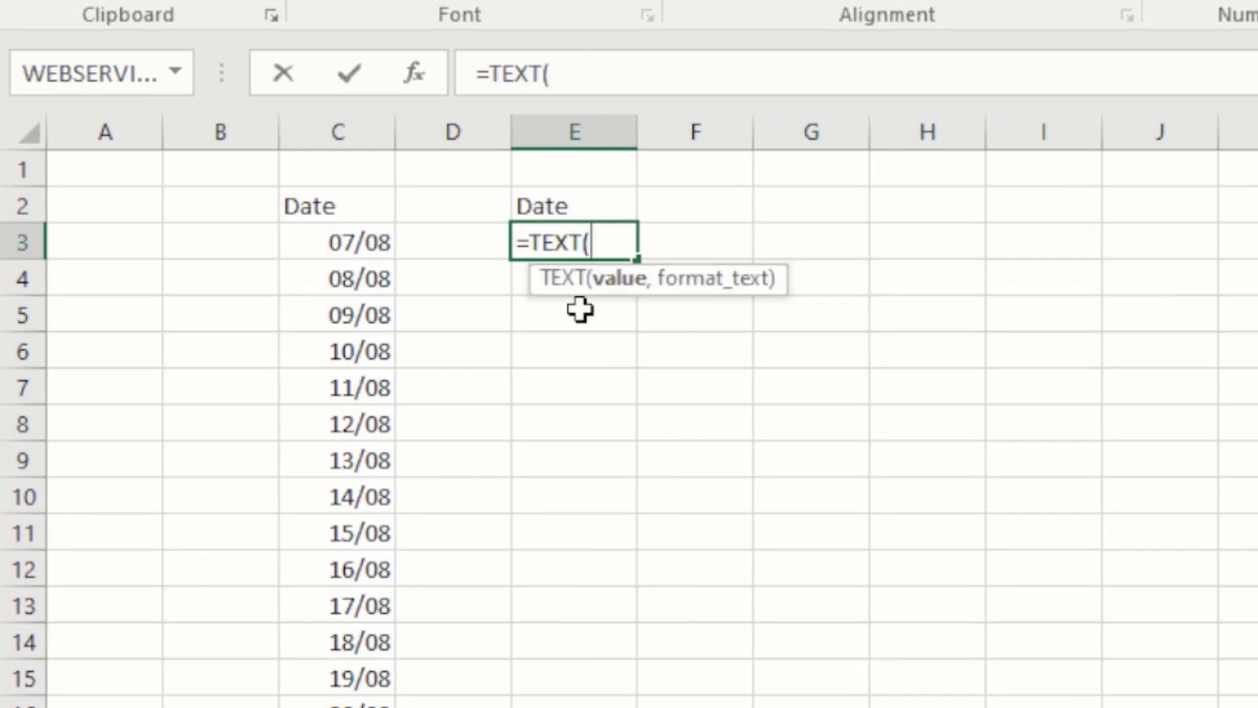
left_click(341, 238)
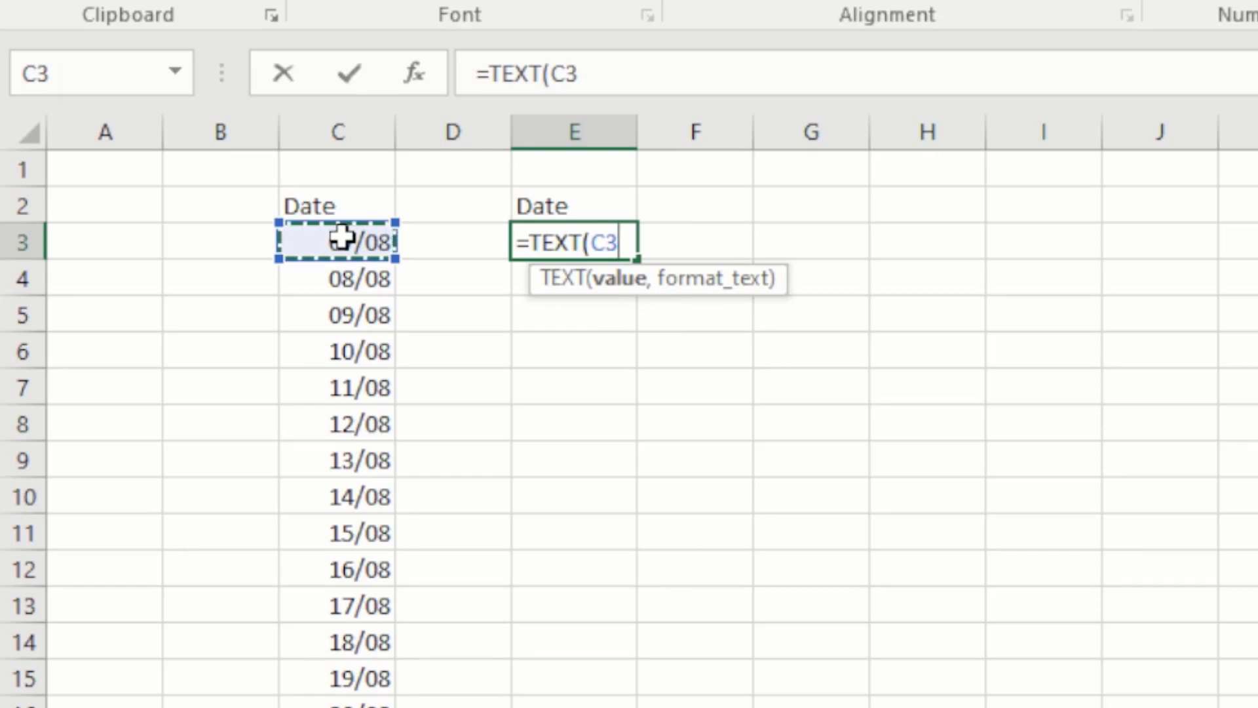
type(",")
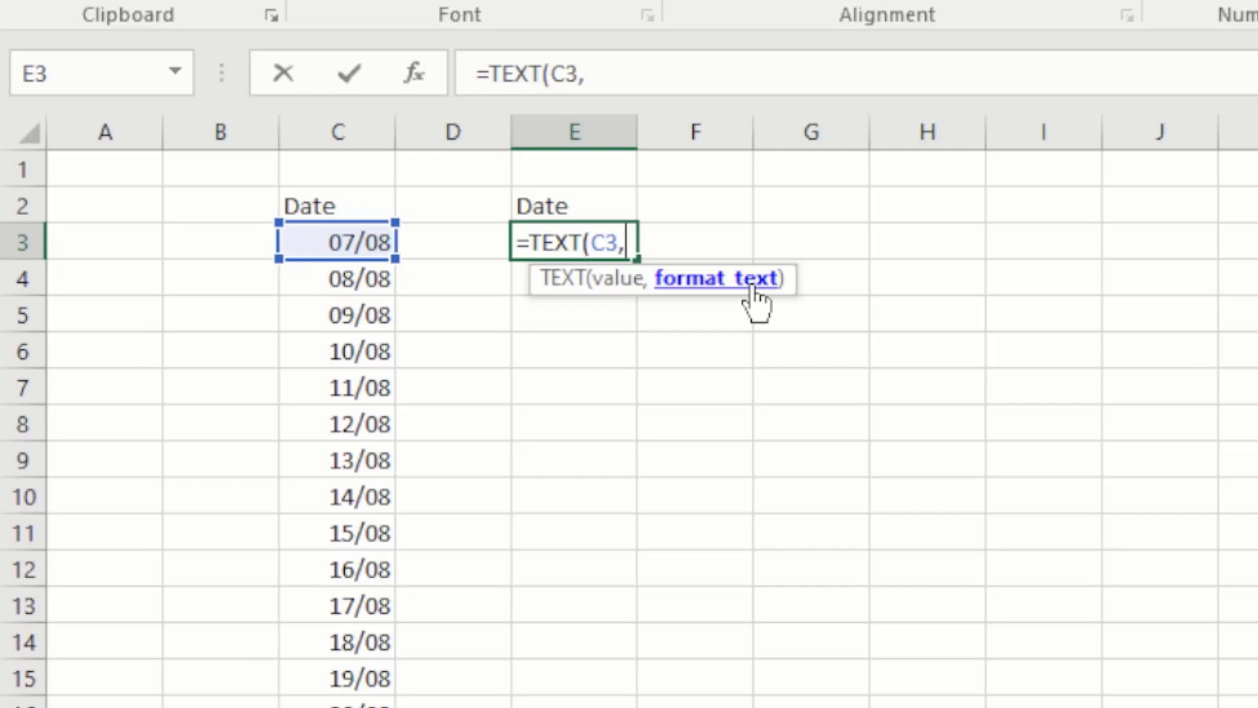
type("@")
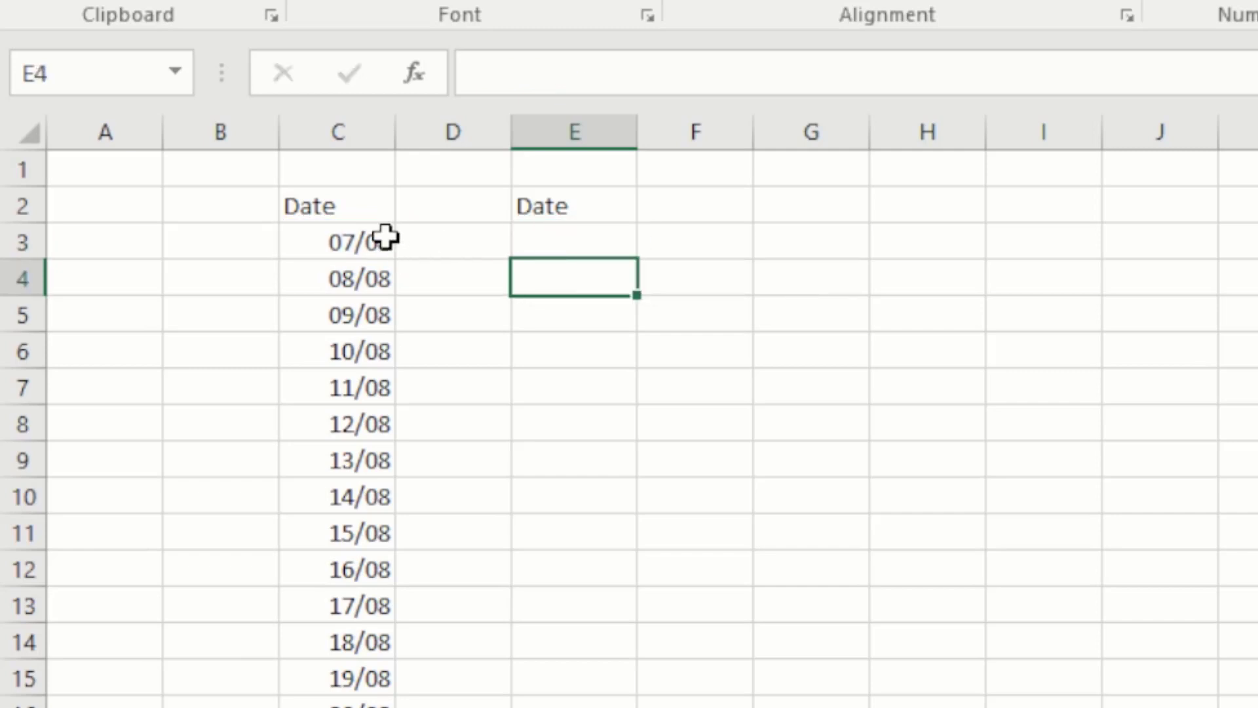
left_click(384, 237)
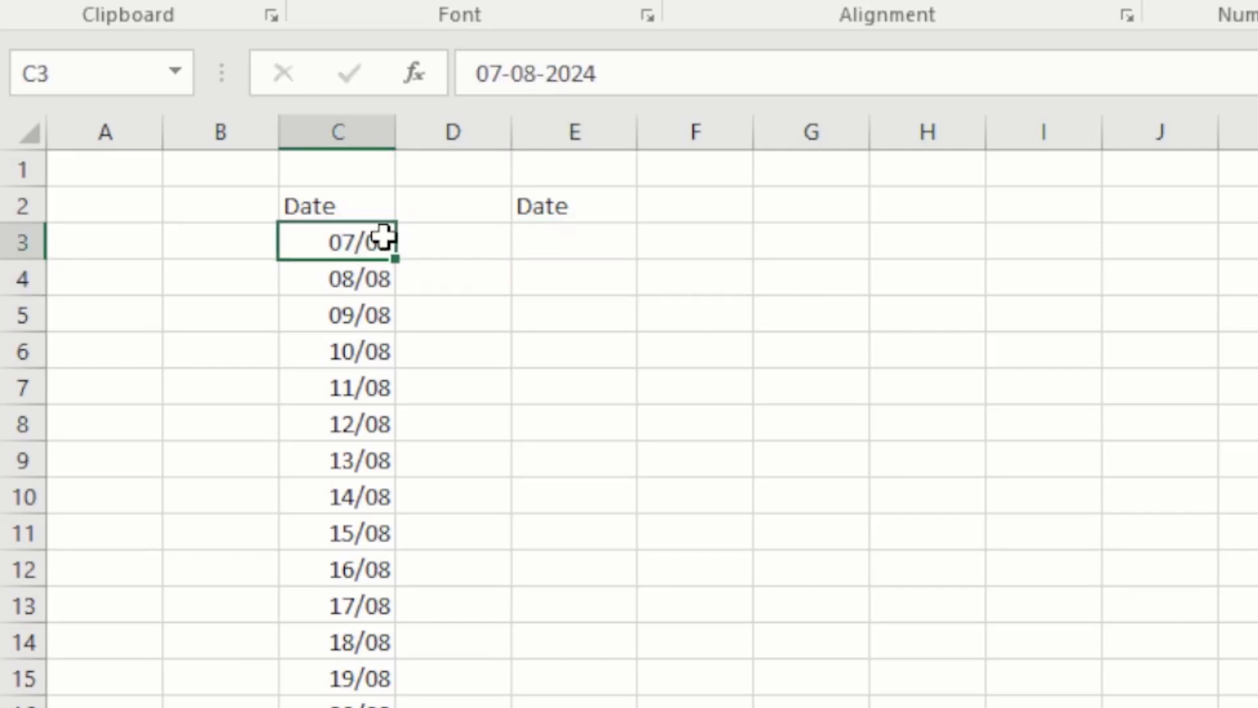
left_click(592, 223)
left_click(388, 237)
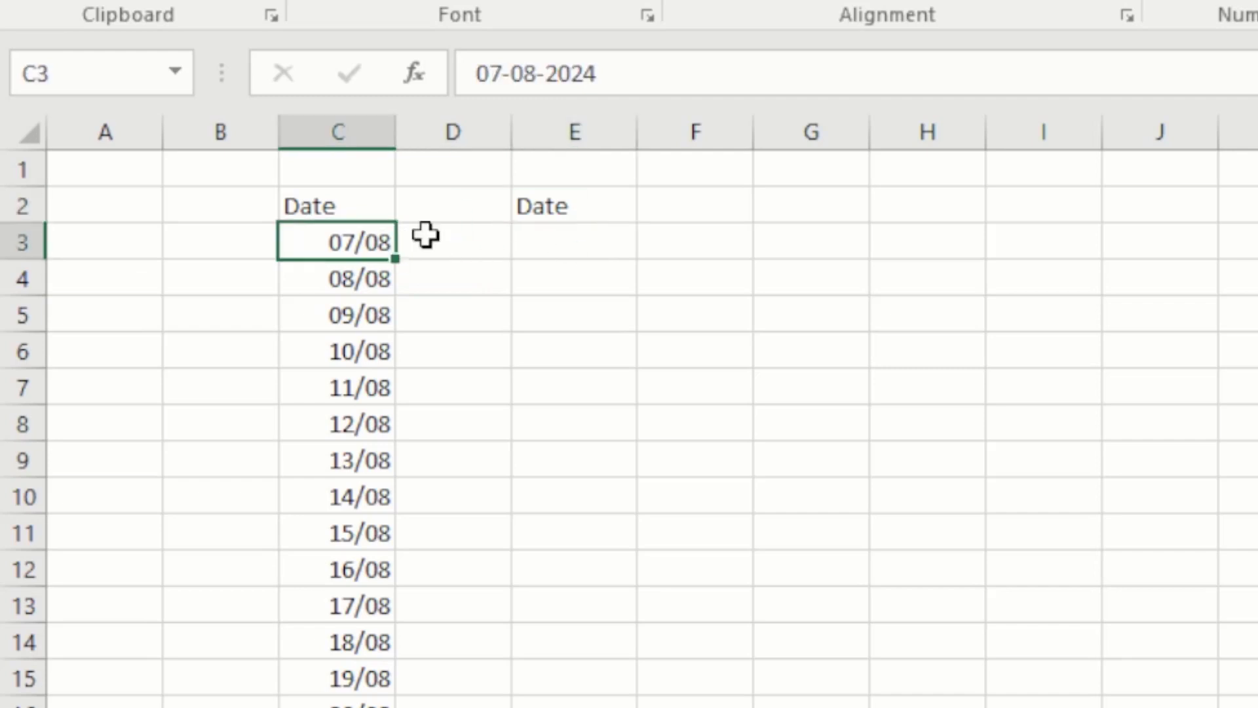
left_click(498, 238)
- Start a TEXT formula in E3 with the date in C3 as its value argument
left_click(619, 234)
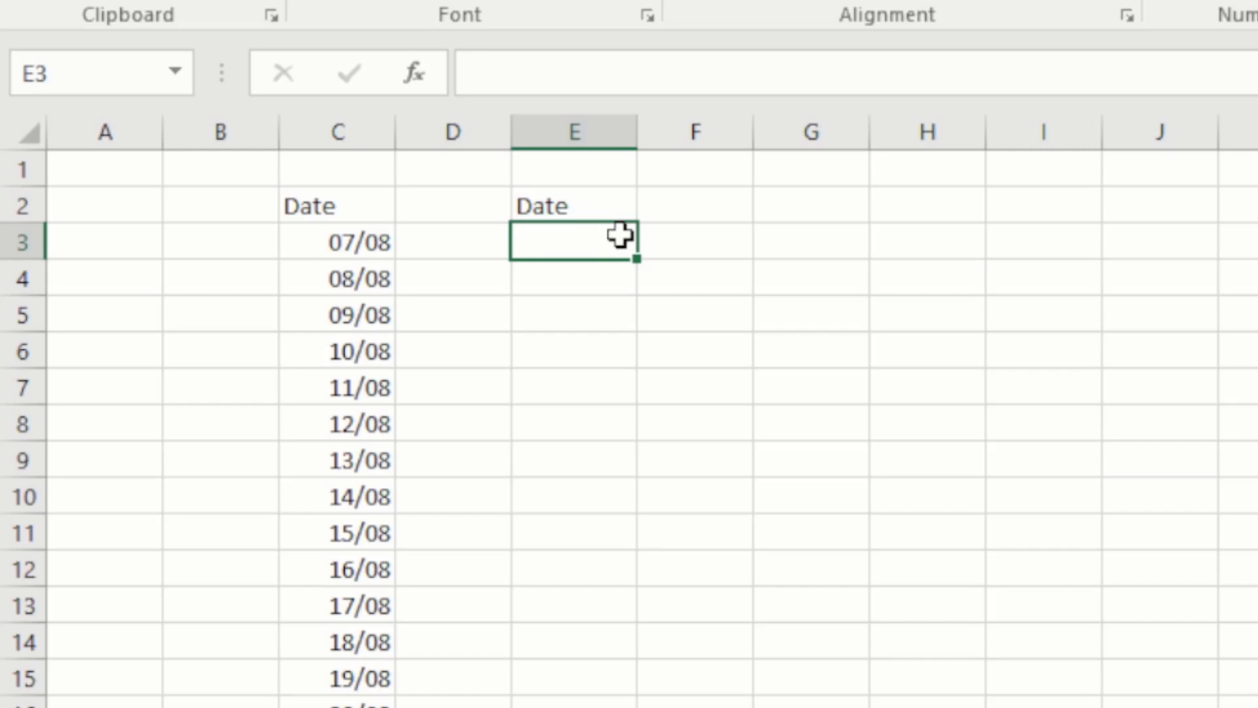
type("=")
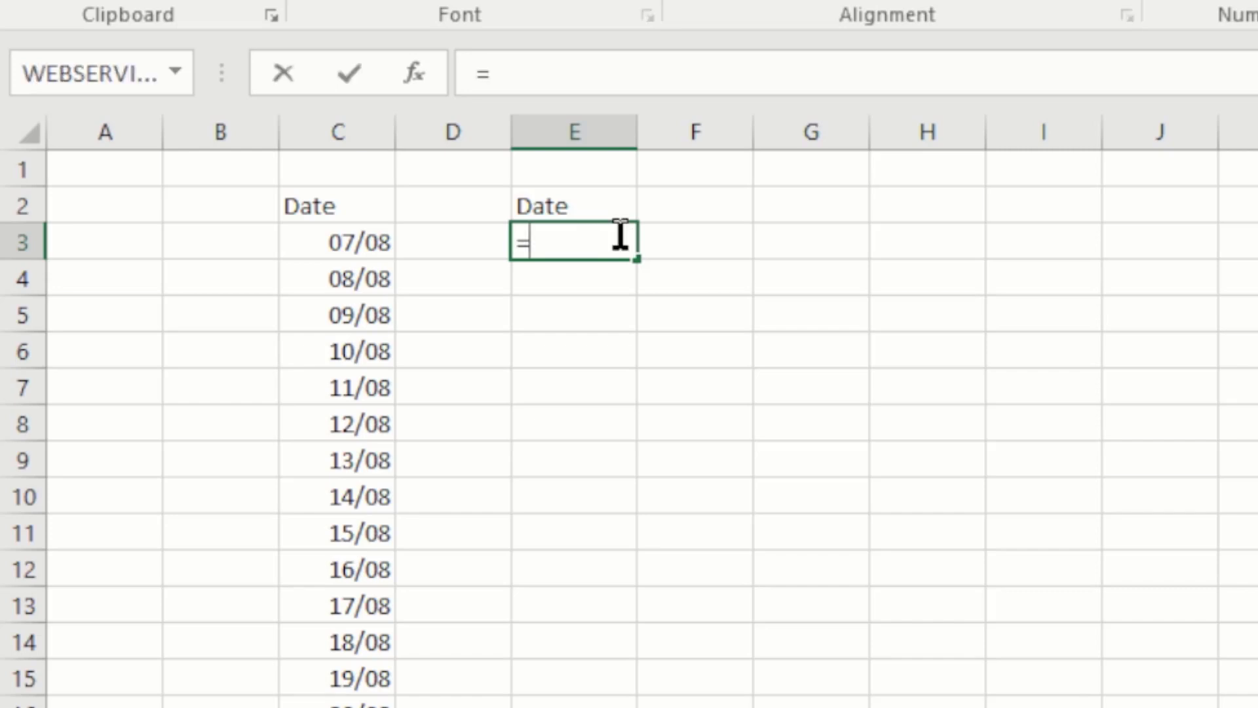
type("tex")
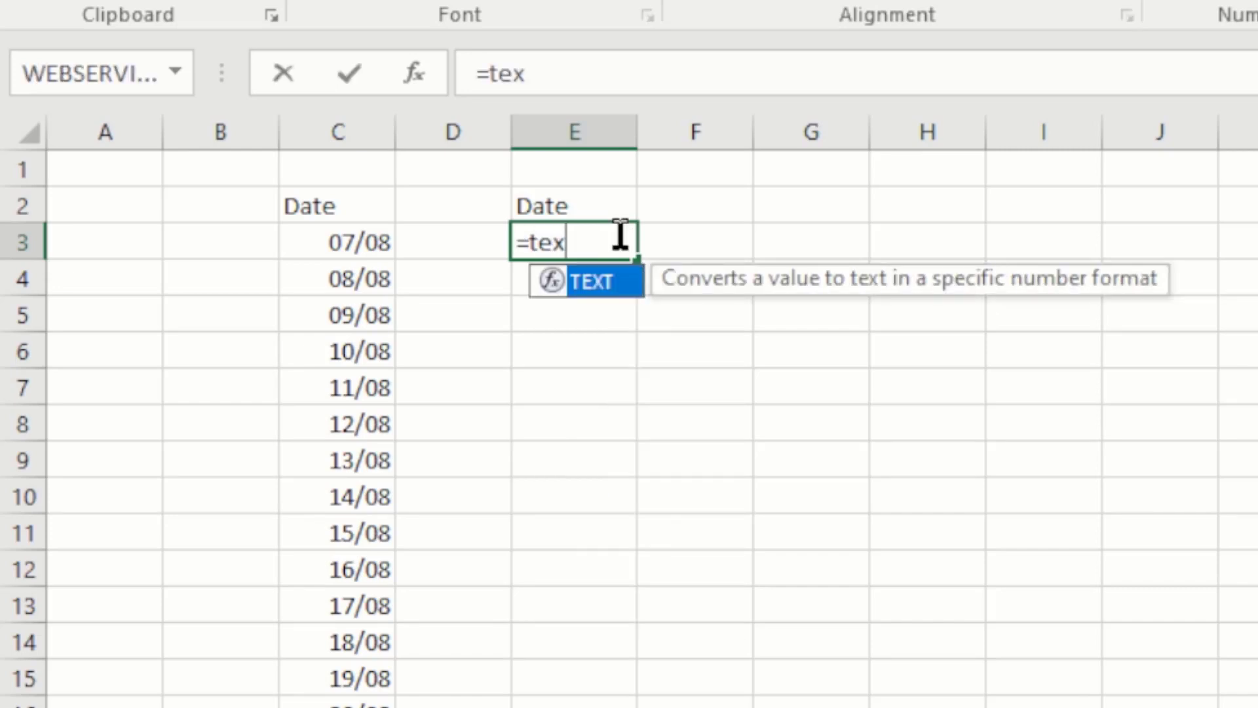
key("Tab")
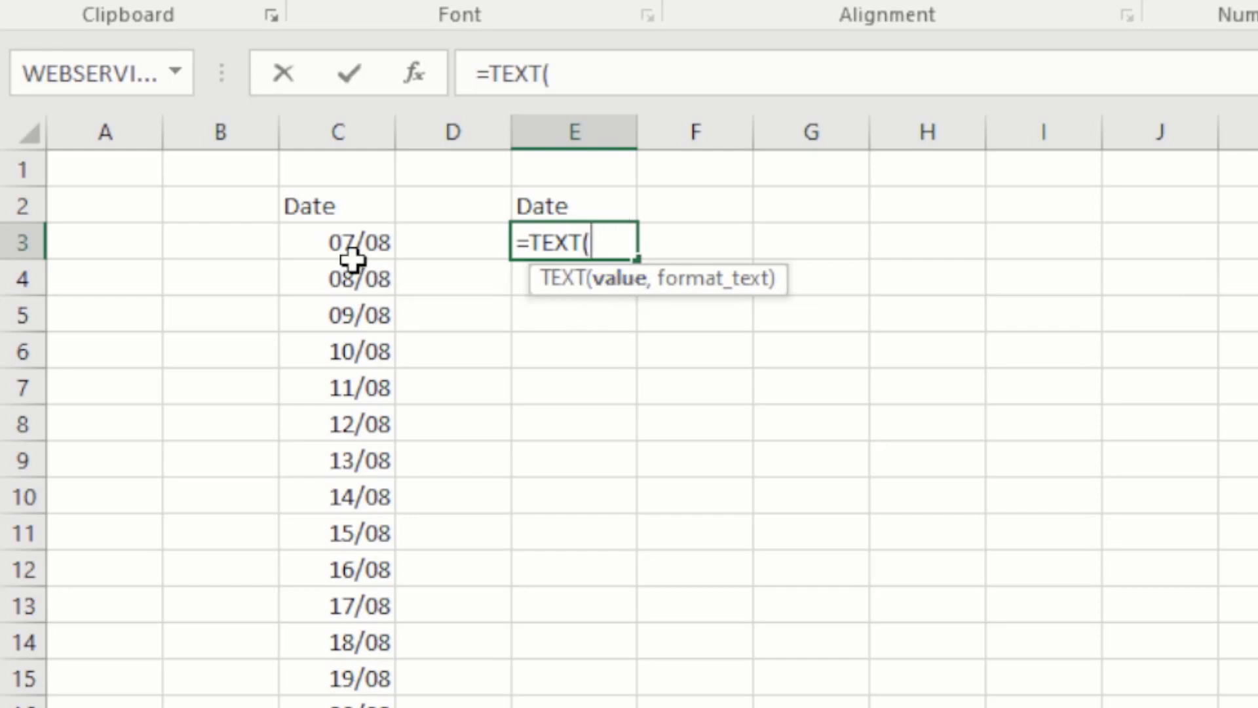
left_click(362, 237)
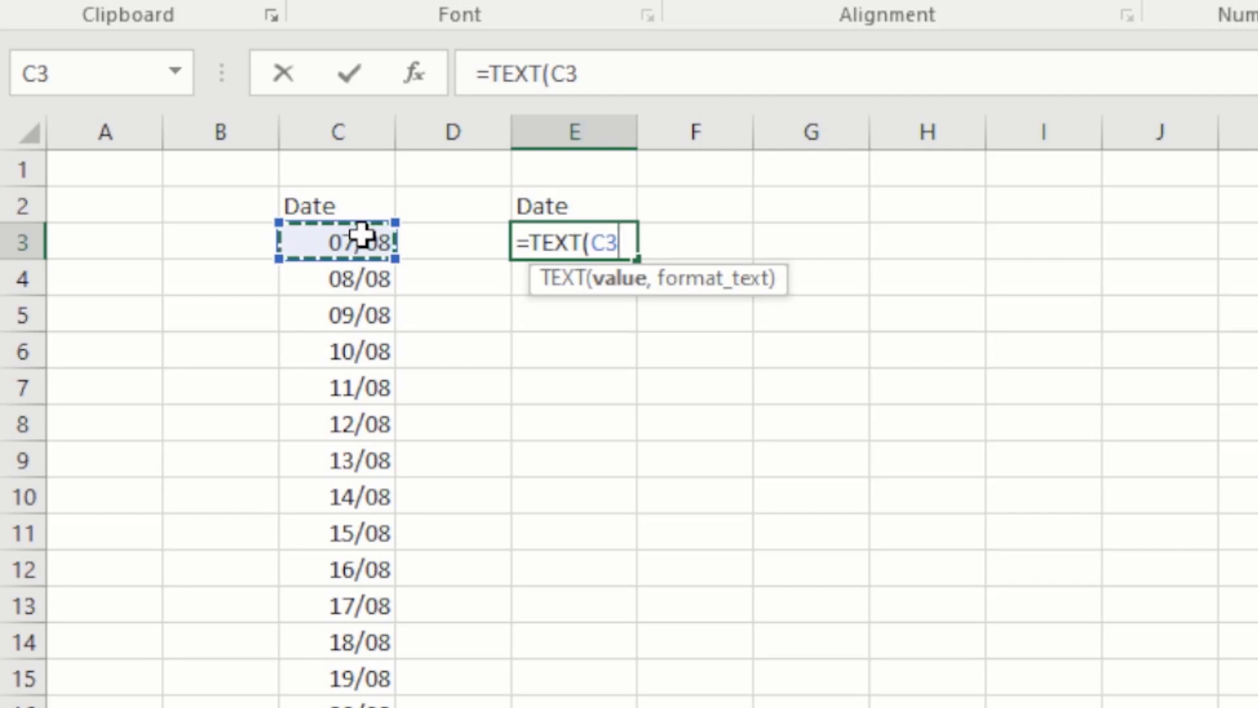
type(",")
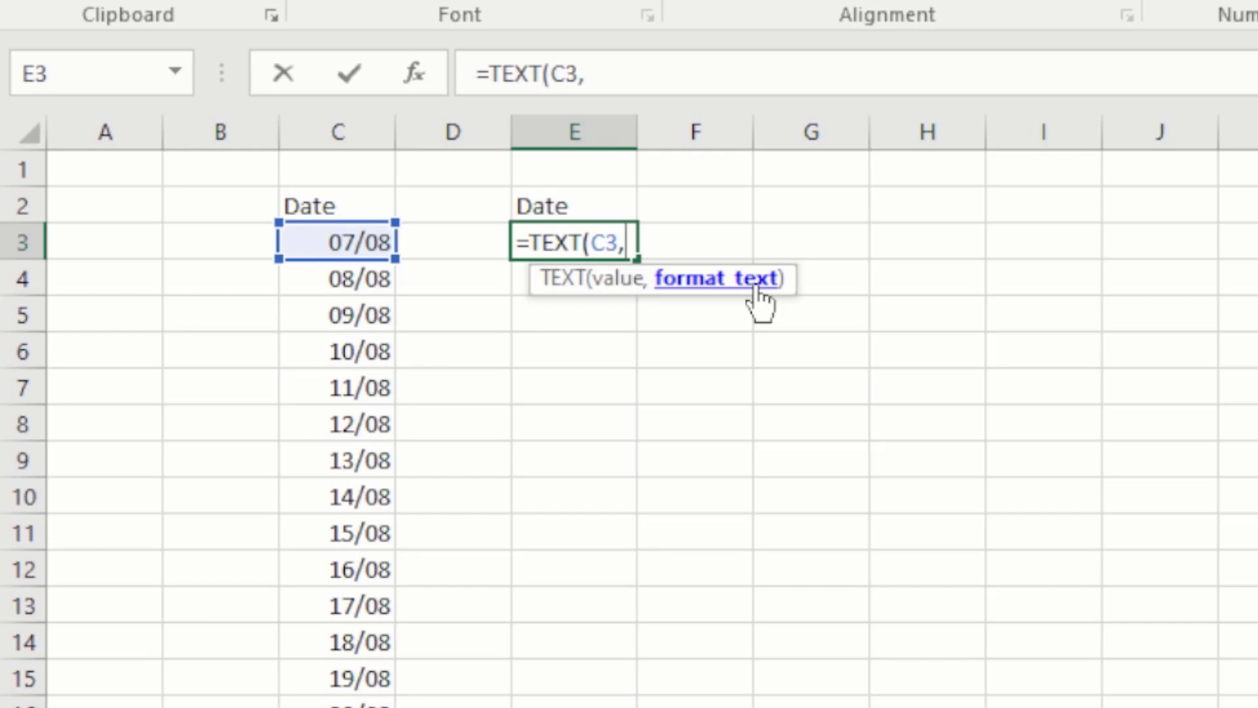
- Complete the E3 formula with the format text "DD"&"-"&"MMM"&"-"&"YY" and enter it
type("\"DD")
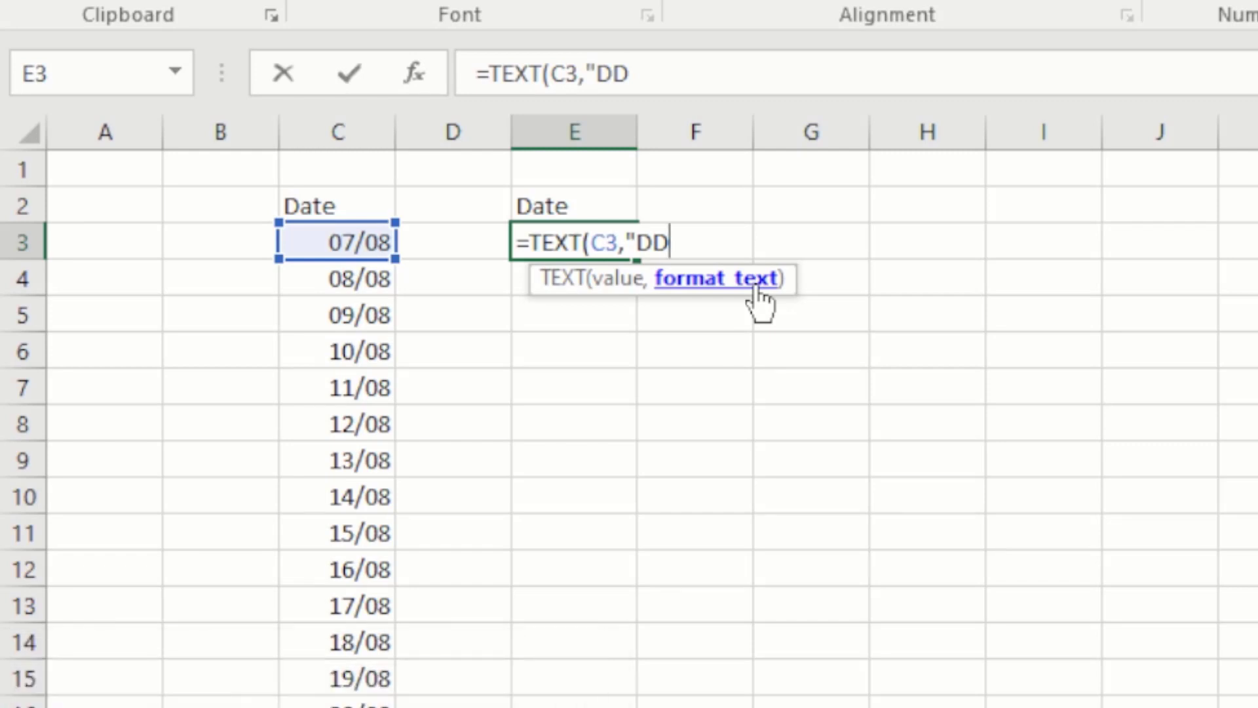
type("\"&")
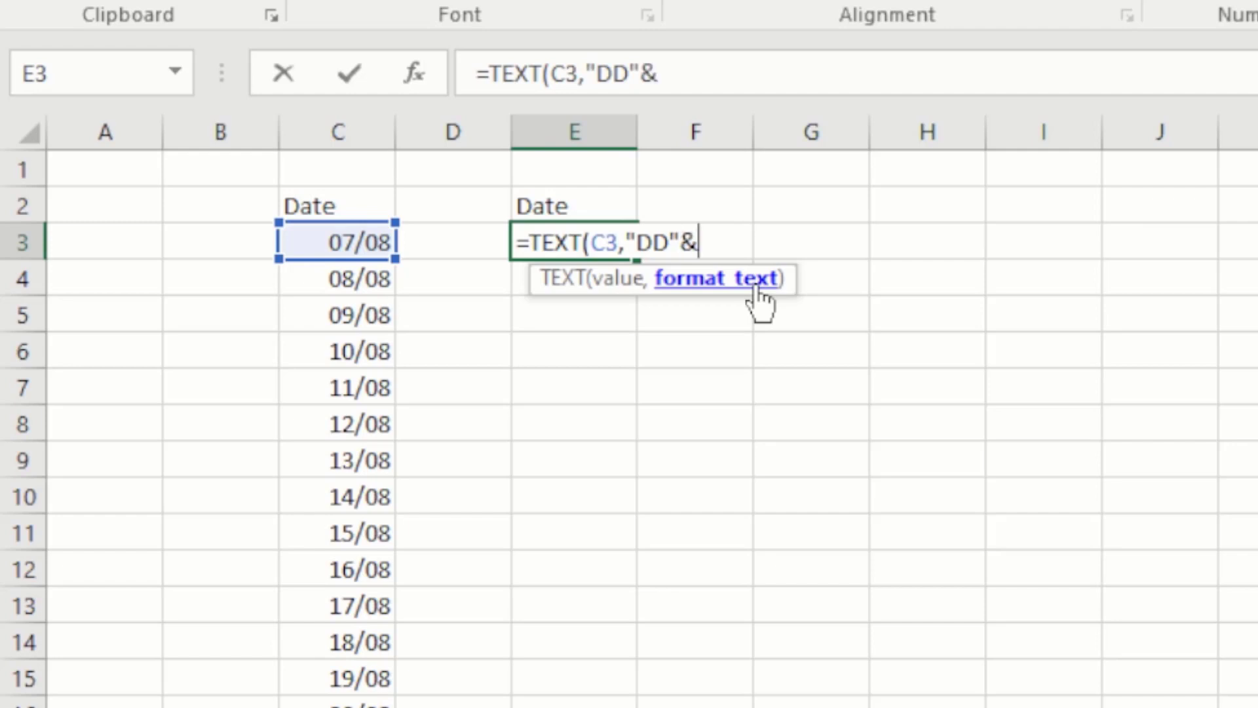
type("\"")
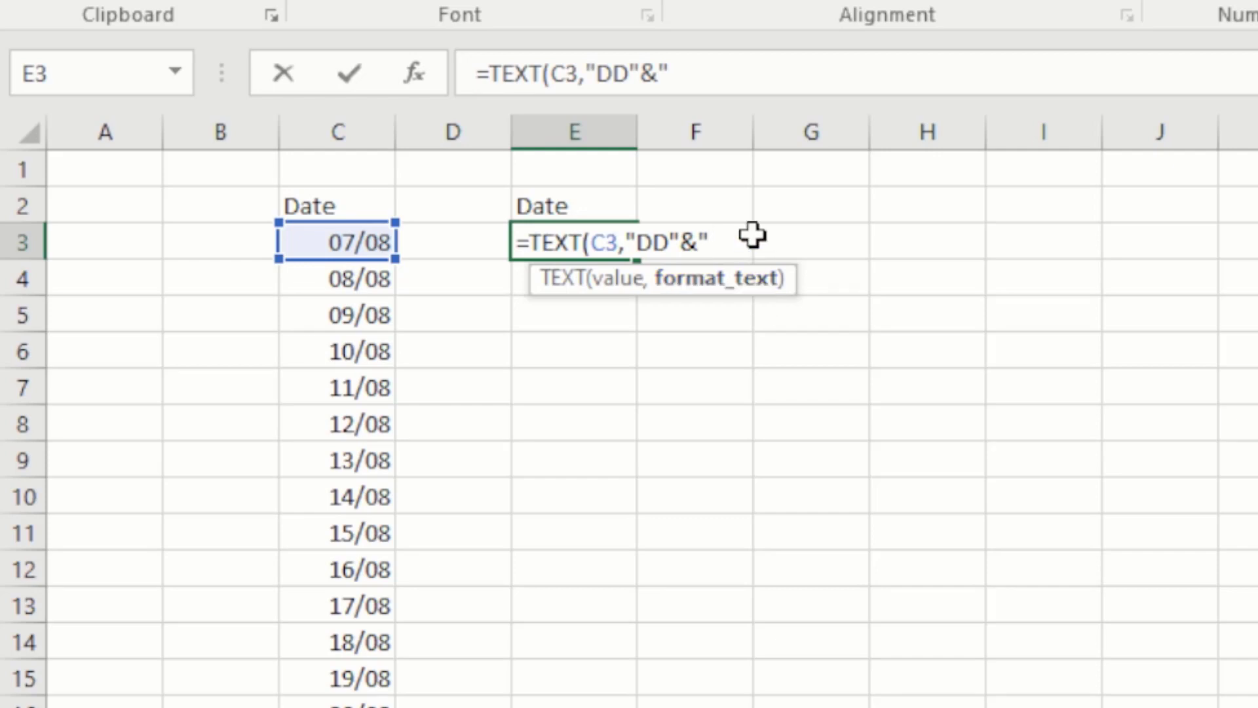
type("-")
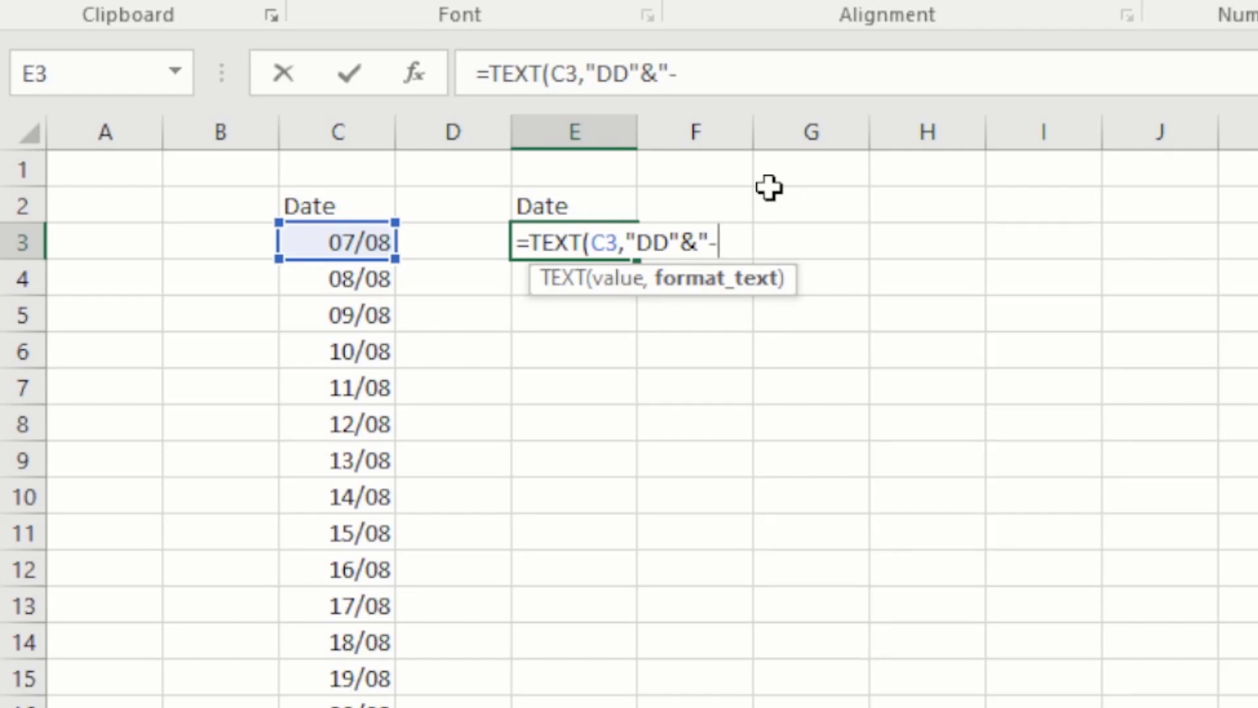
type("\"&")
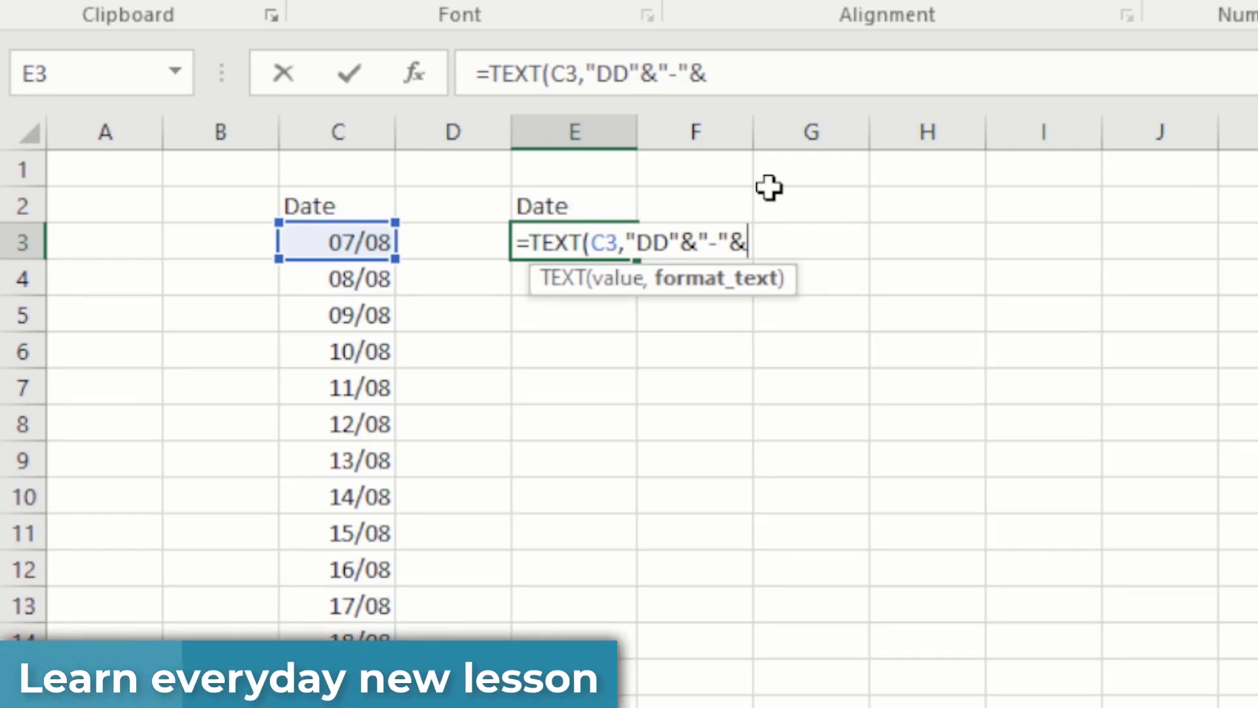
type("\"")
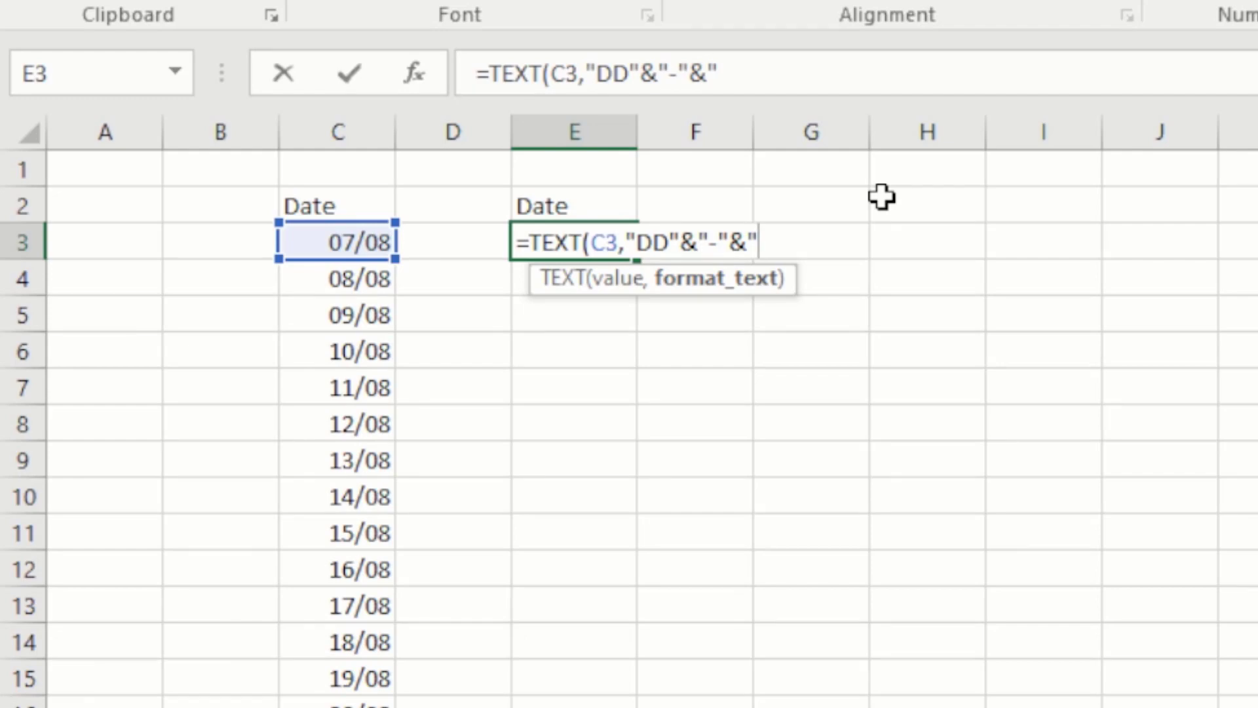
type("MM")
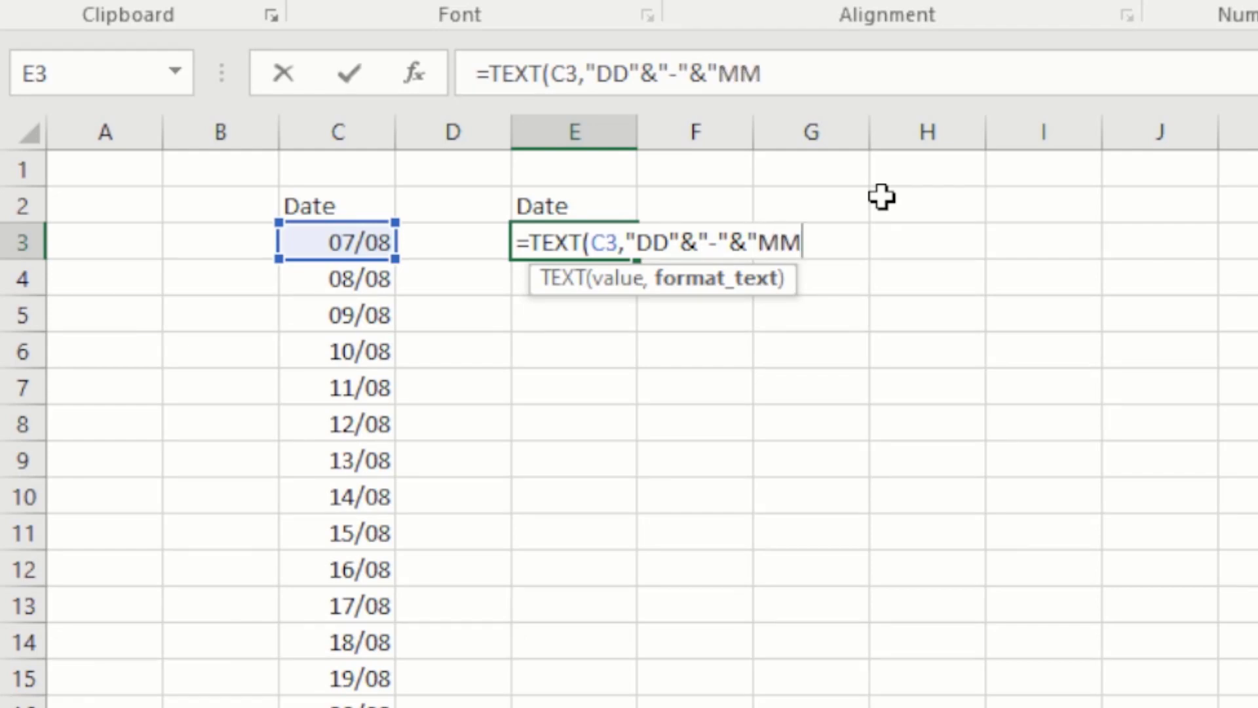
type("M\"")
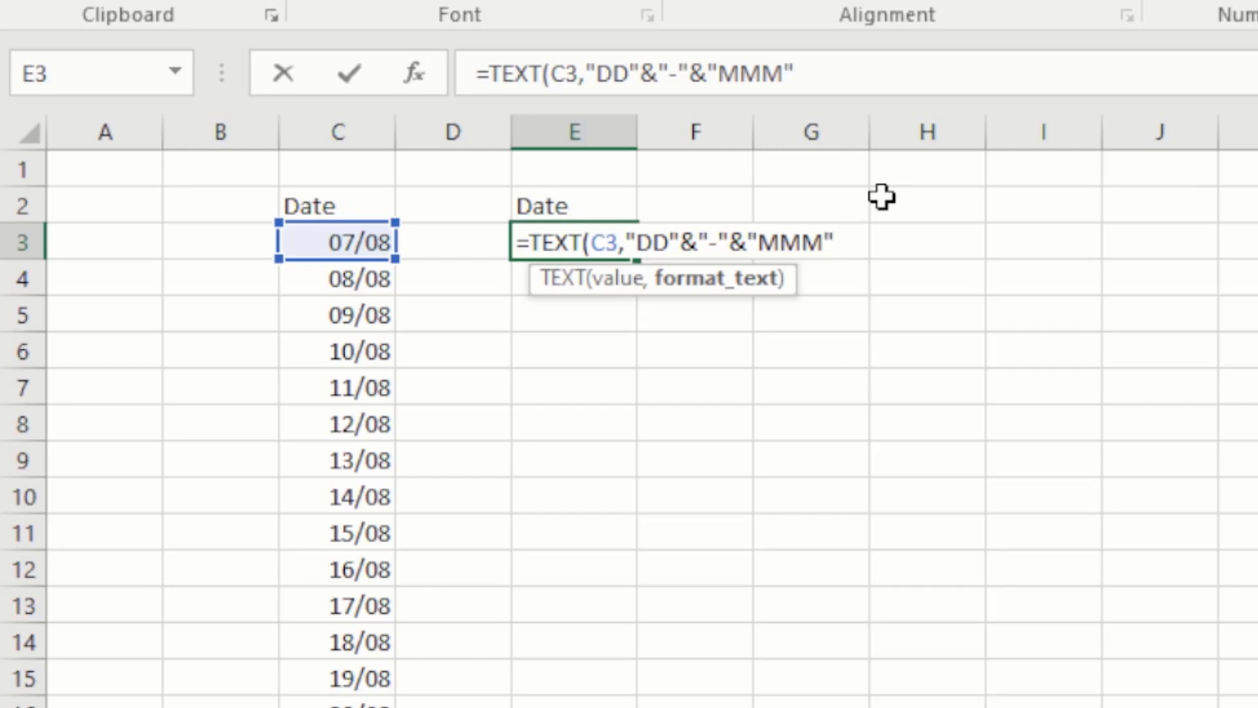
type("&\"-\"")
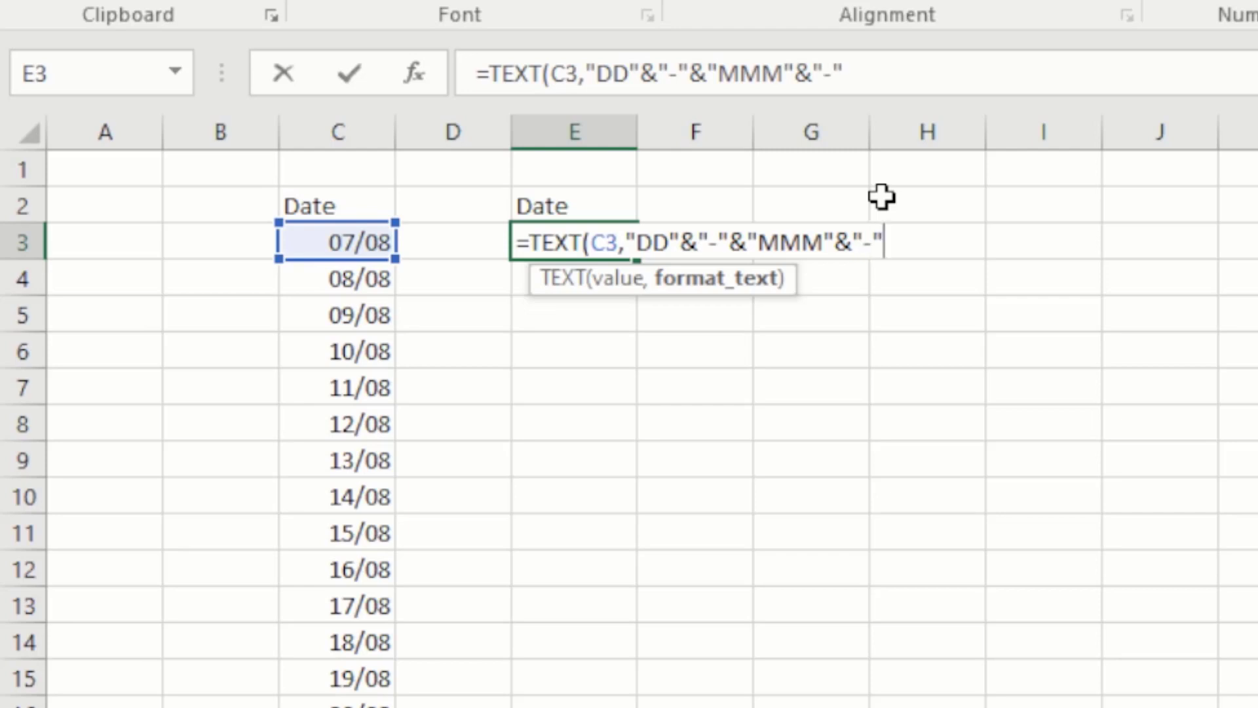
type("&")
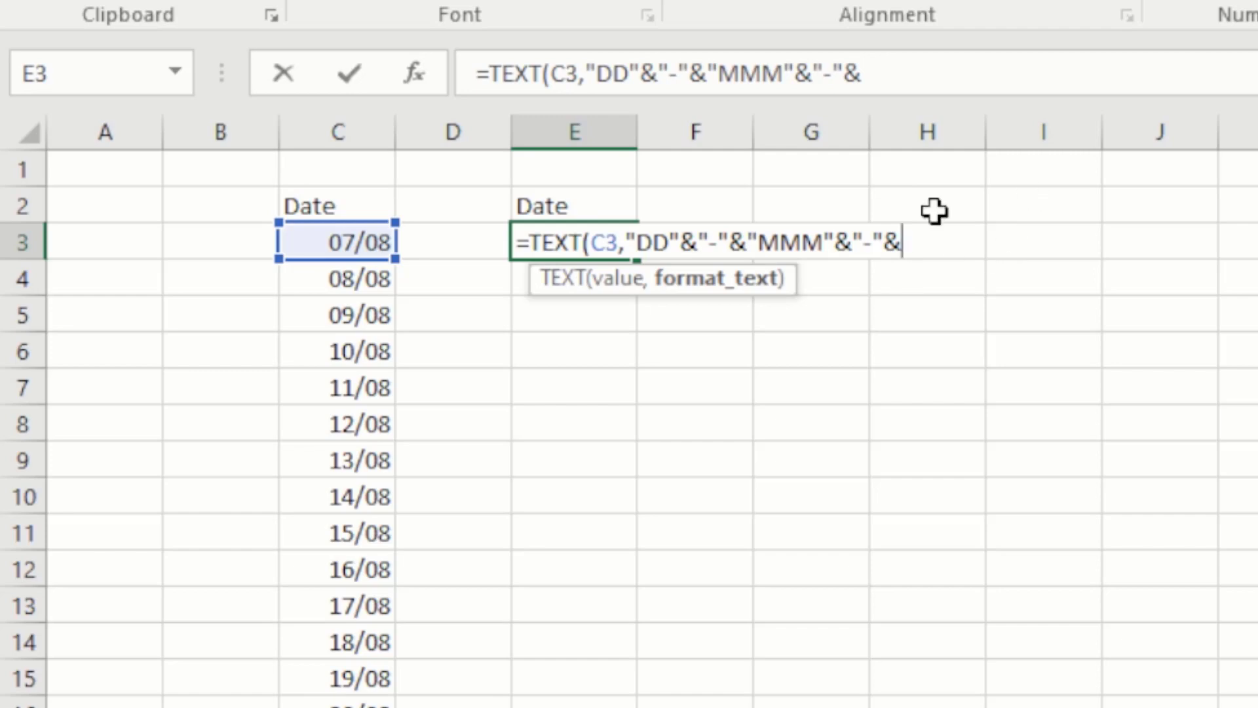
type("\"")
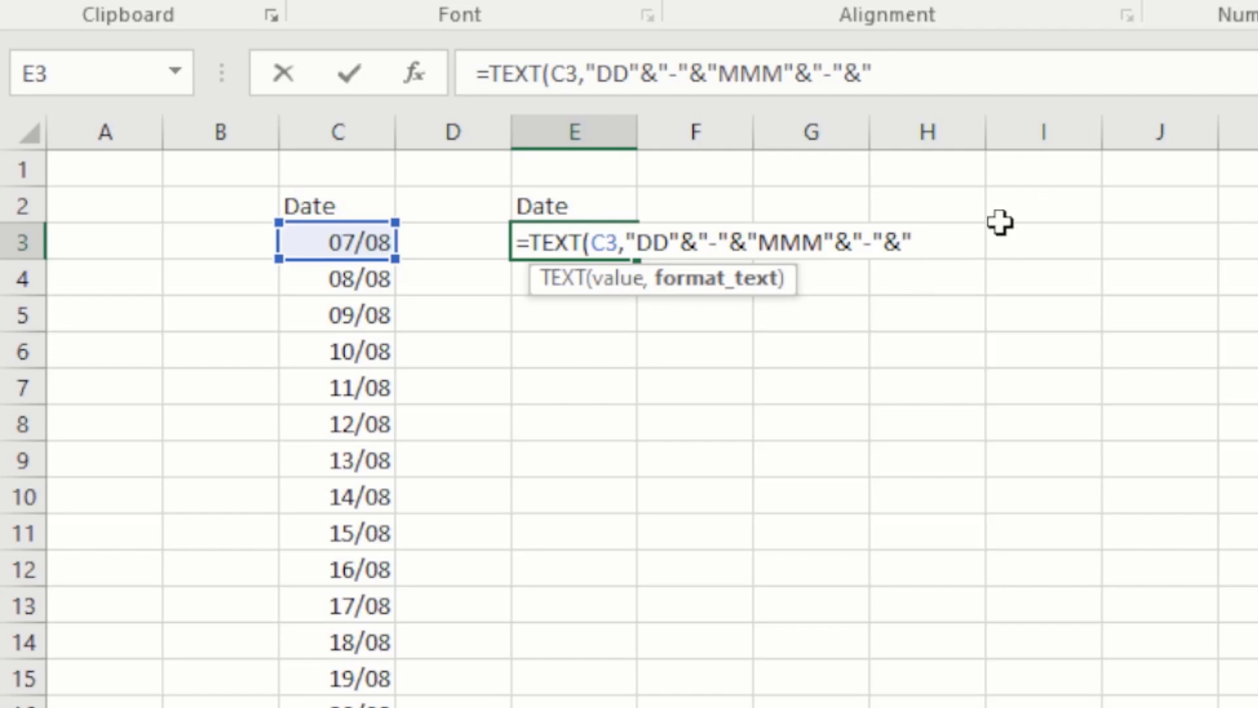
type("YY")
type("\"")
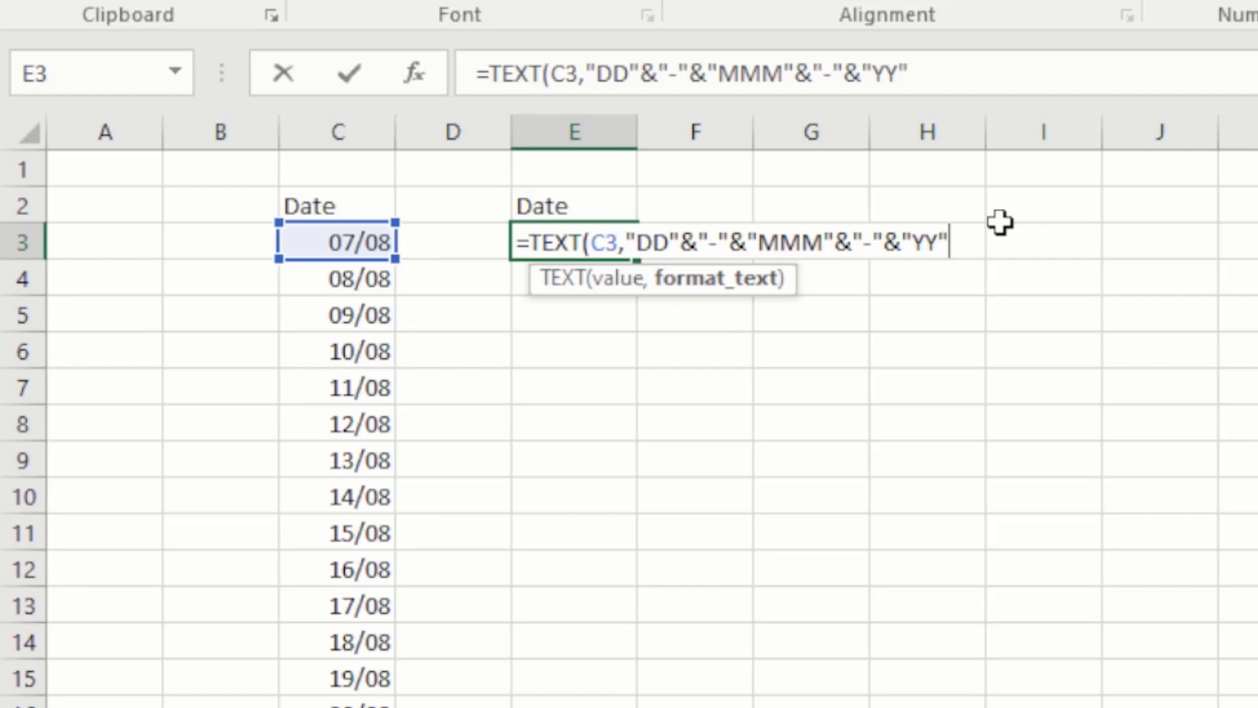
key("Return")
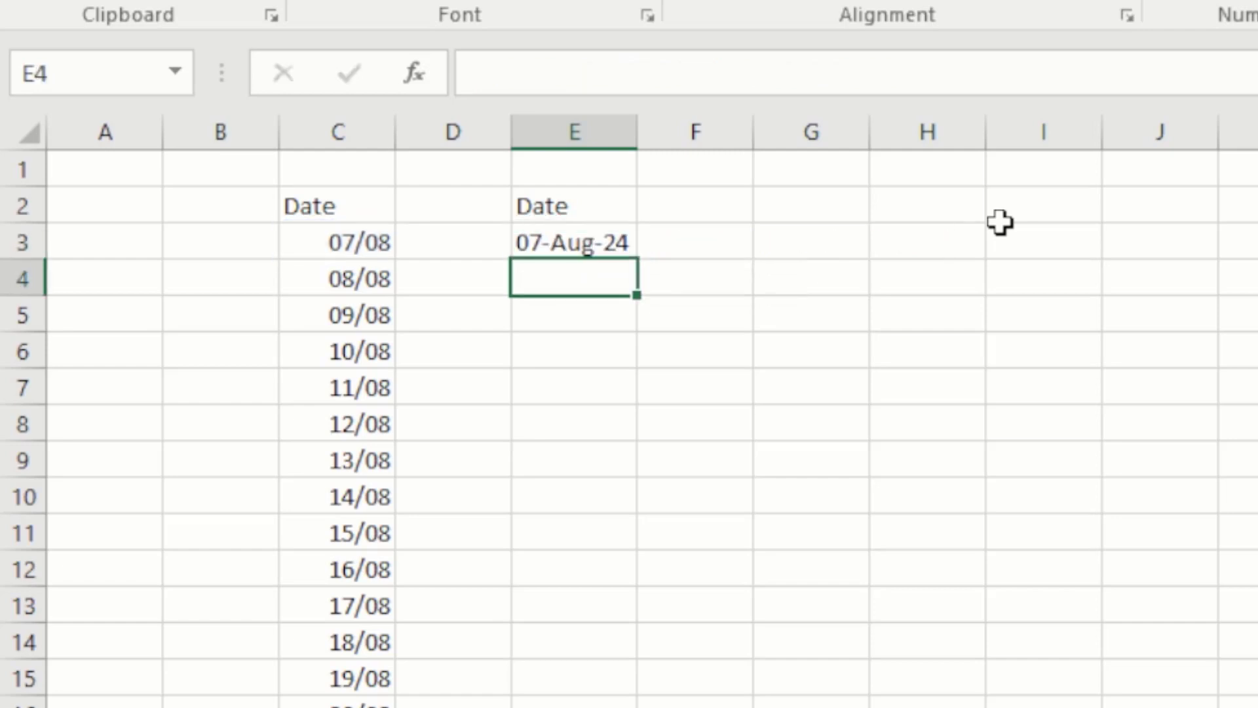
- Fill the TEXT formula from E3 down to E64 and check the formulas in the first date rows
left_click(607, 243)
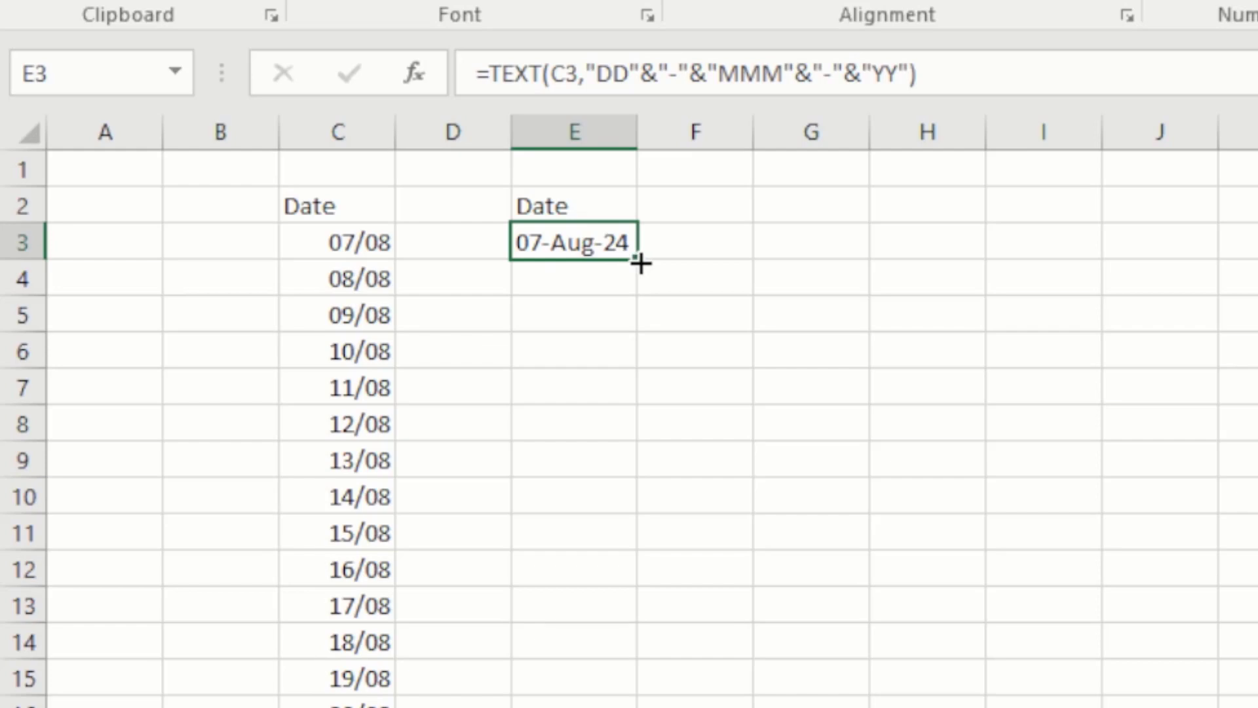
left_click_drag(640, 263, 655, 704)
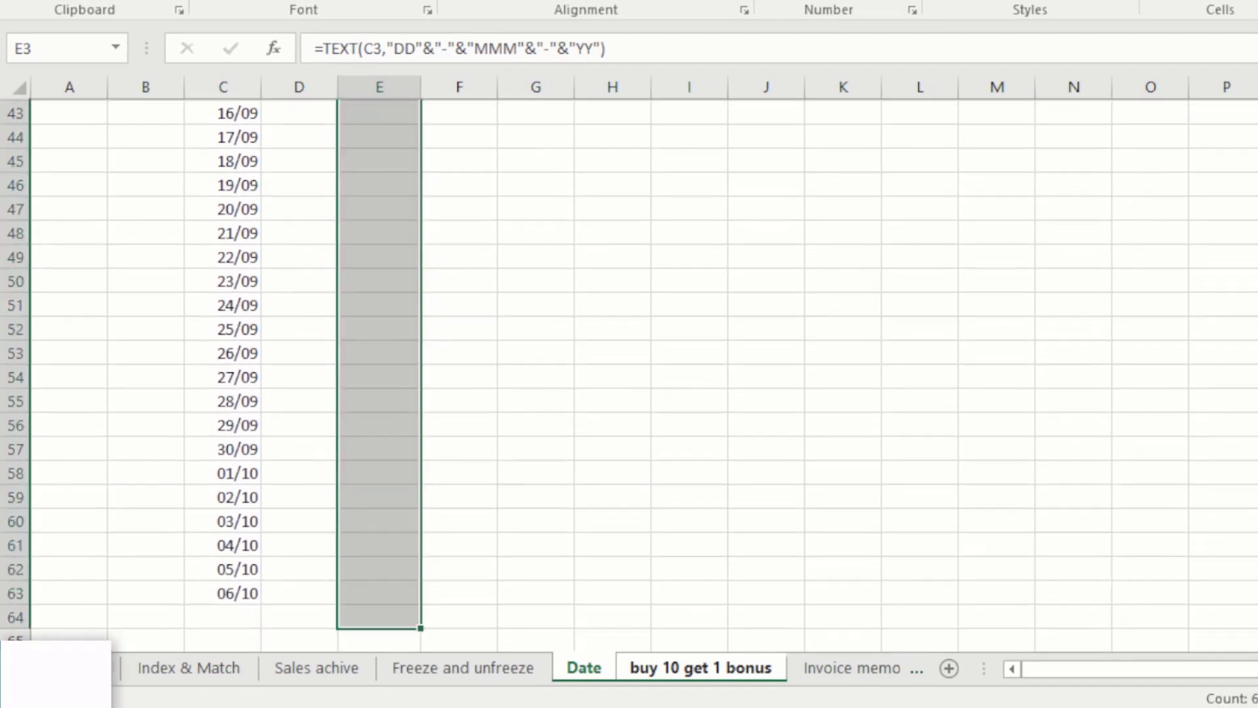
left_click_drag(420, 629, 420, 628)
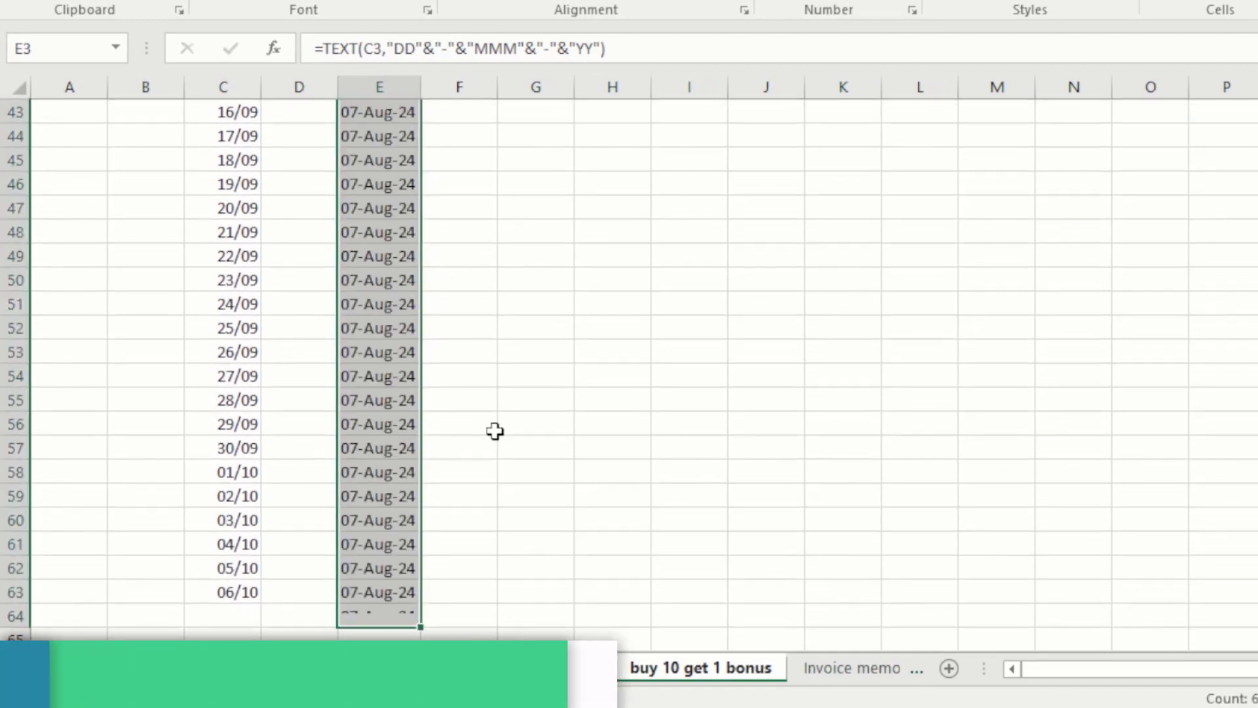
scroll(520, 379, "up", 14)
left_click(411, 200)
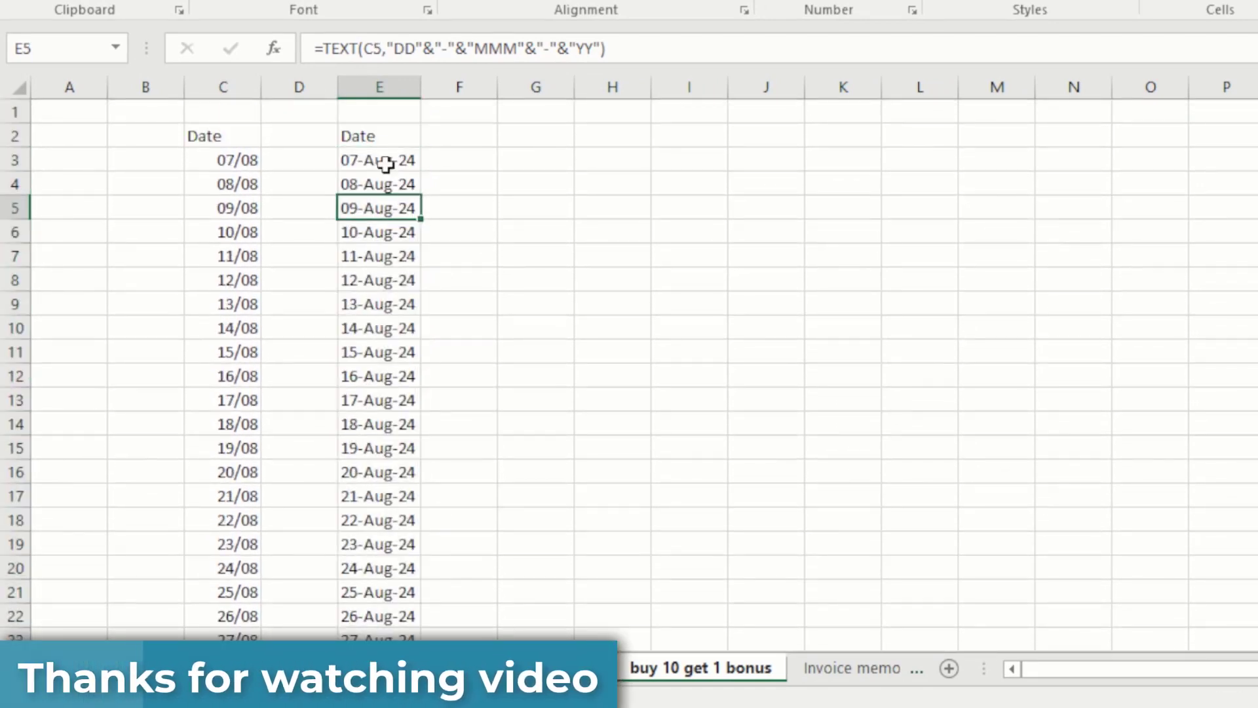
left_click(386, 163)
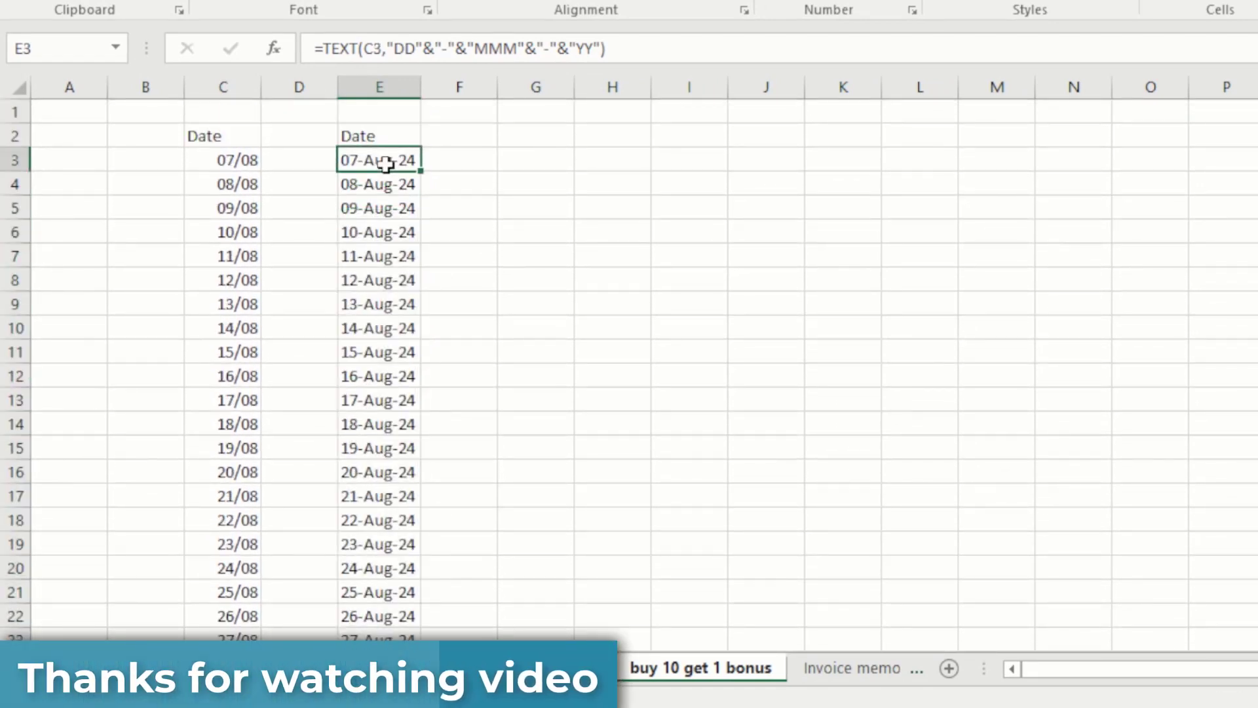